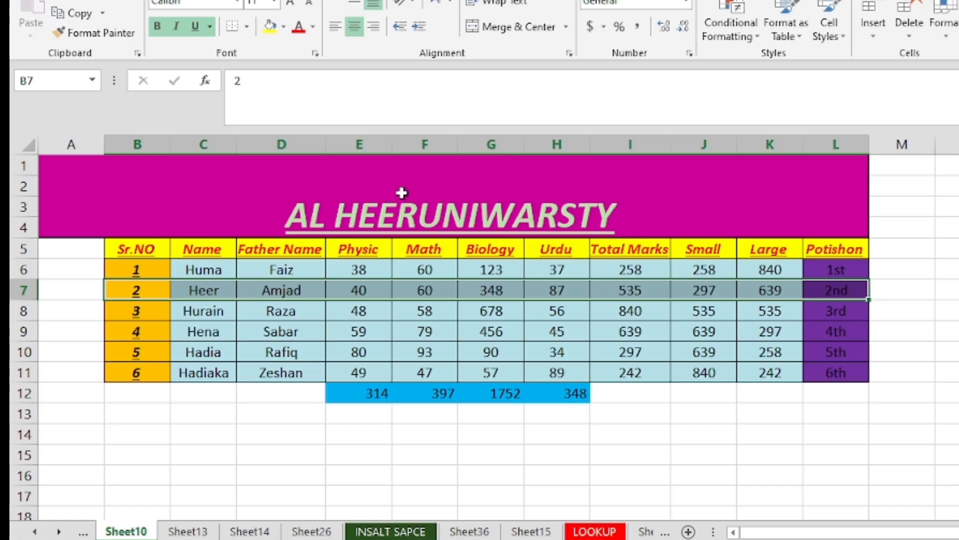
Copy the record with serial number 2 (B7:L7) and paste it below the table starting at cell B14.
left_click(77, 15)
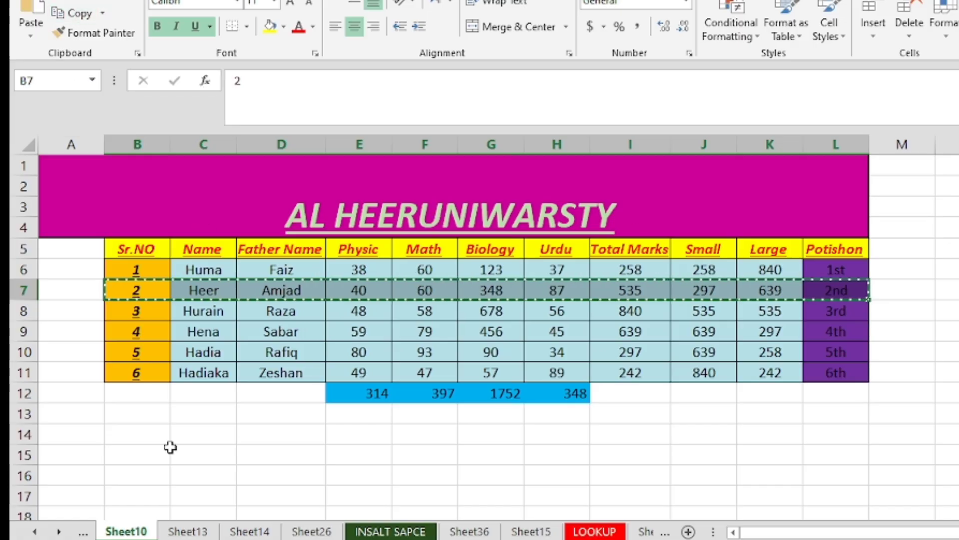
left_click(142, 431)
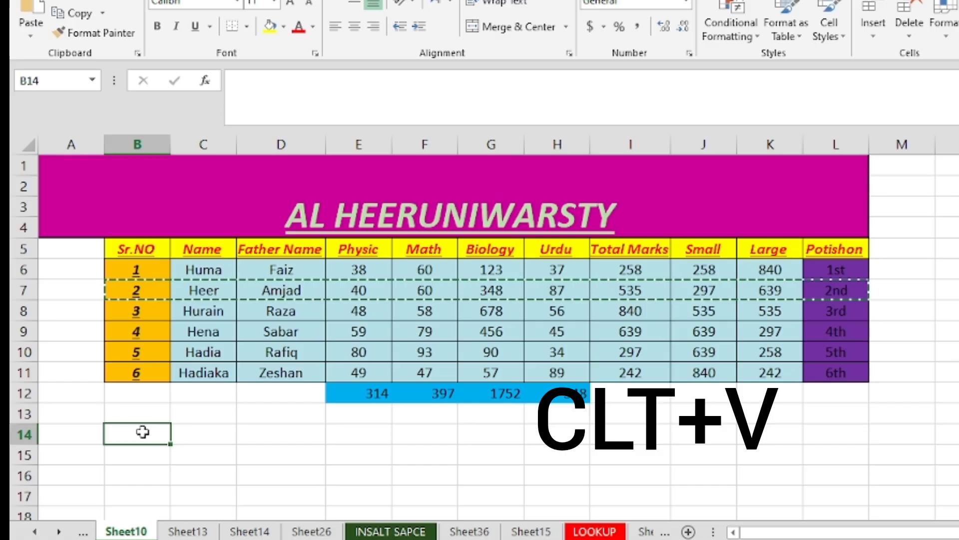
key("ctrl+v")
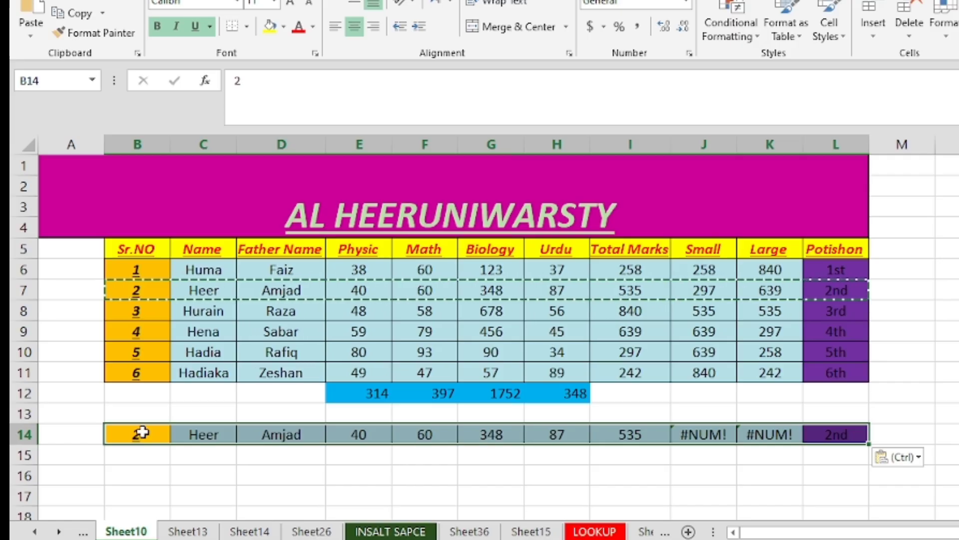
key("Escape")
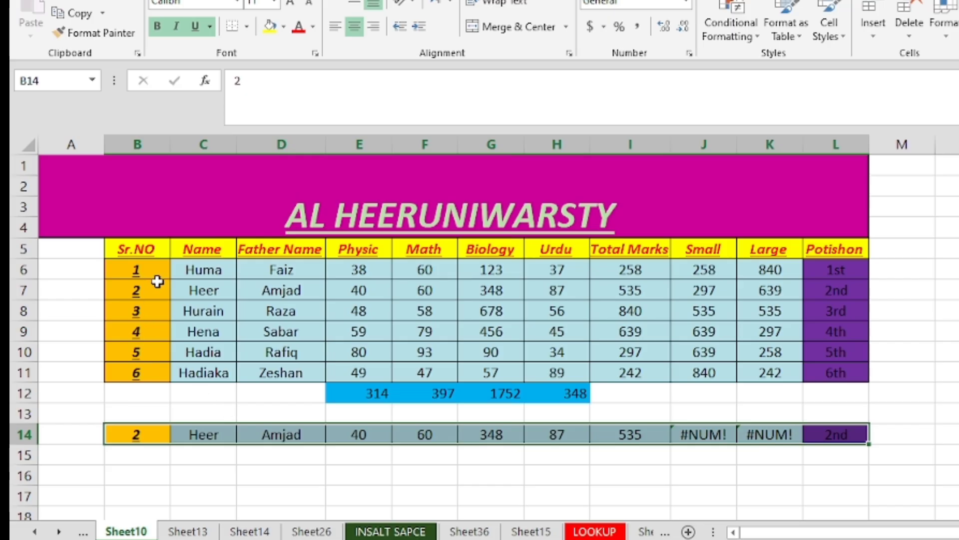
Try to copy the entire row 8 and paste it starting at cell B15.
left_click(155, 313)
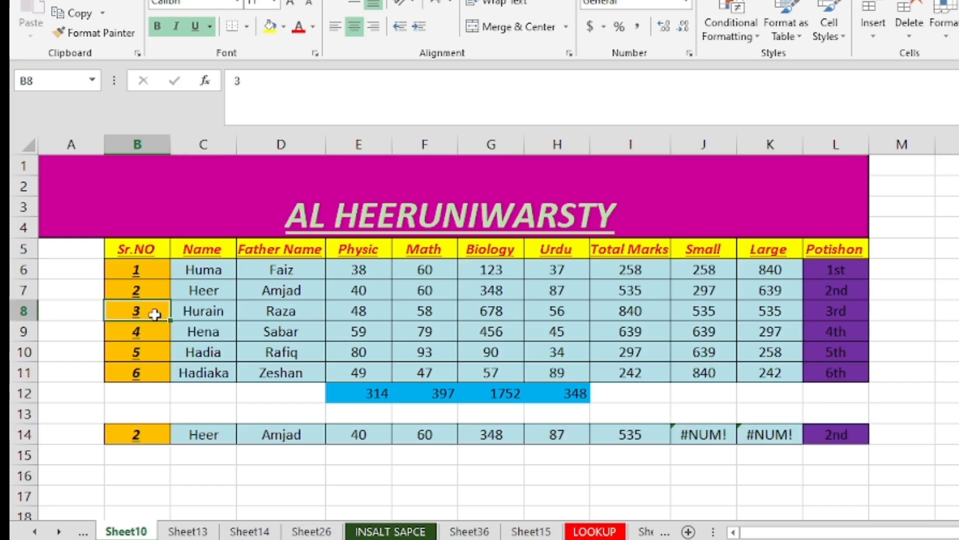
left_click(18, 311)
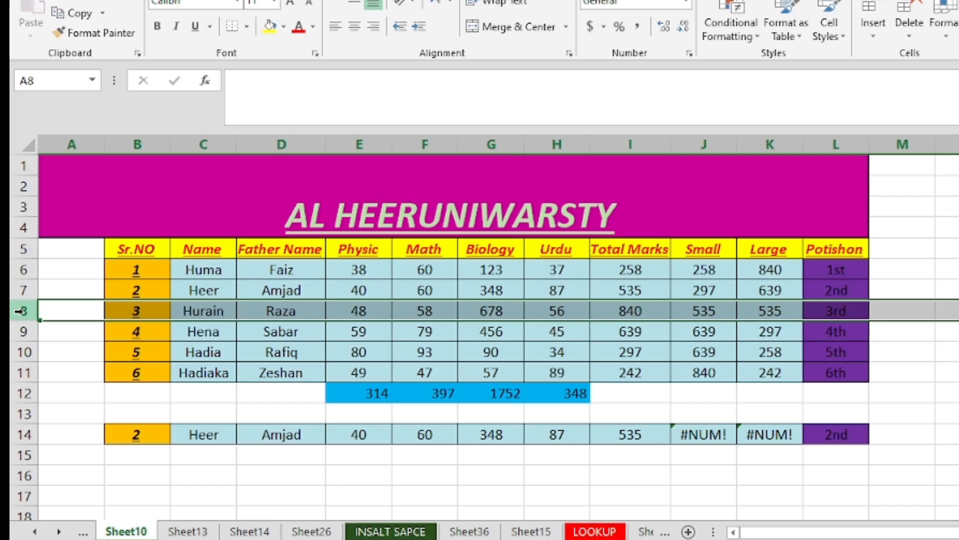
key("ctrl+c")
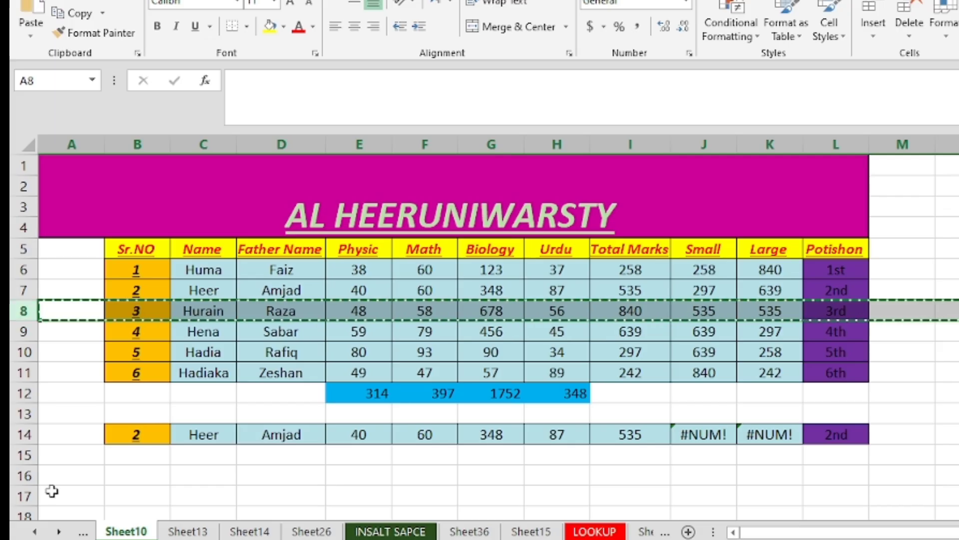
left_click(146, 450)
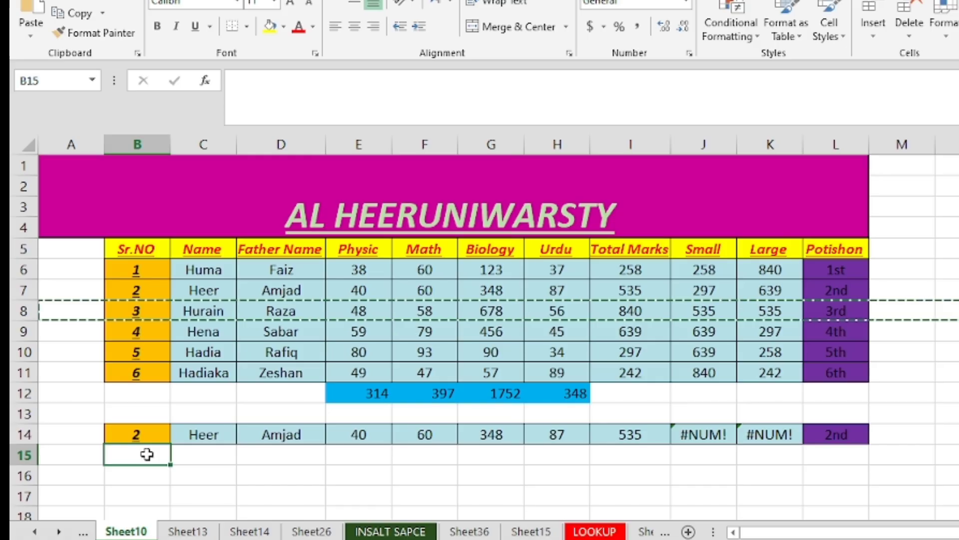
key("ctrl+v")
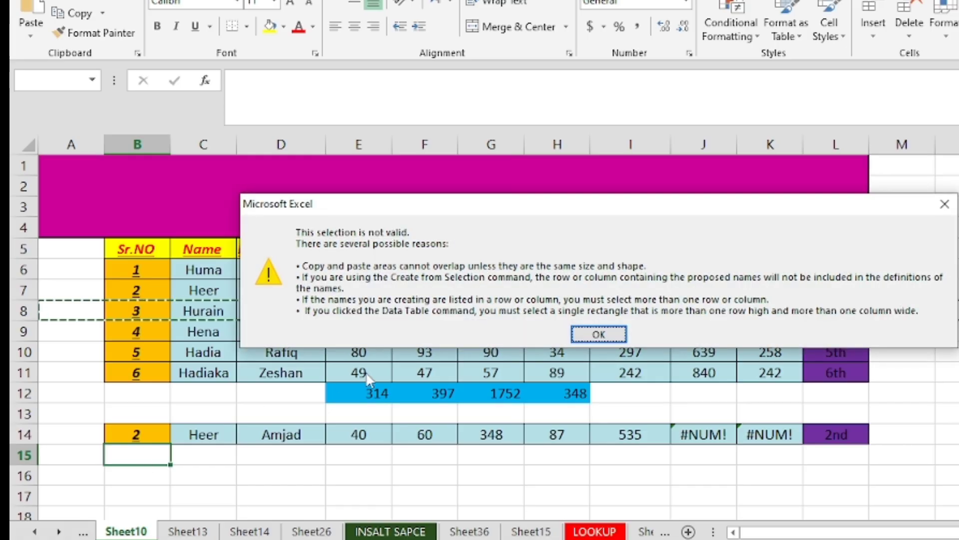
left_click(598, 334)
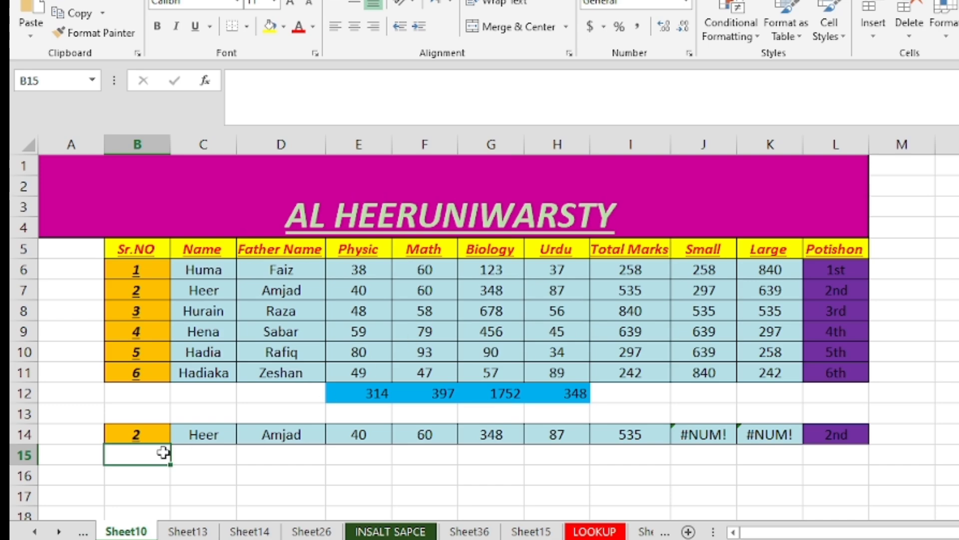
Look through the workbook's worksheets from Sheet13 onward, ending on Sheet27 with the Ics Part 1 Girl table.
left_click(188, 531)
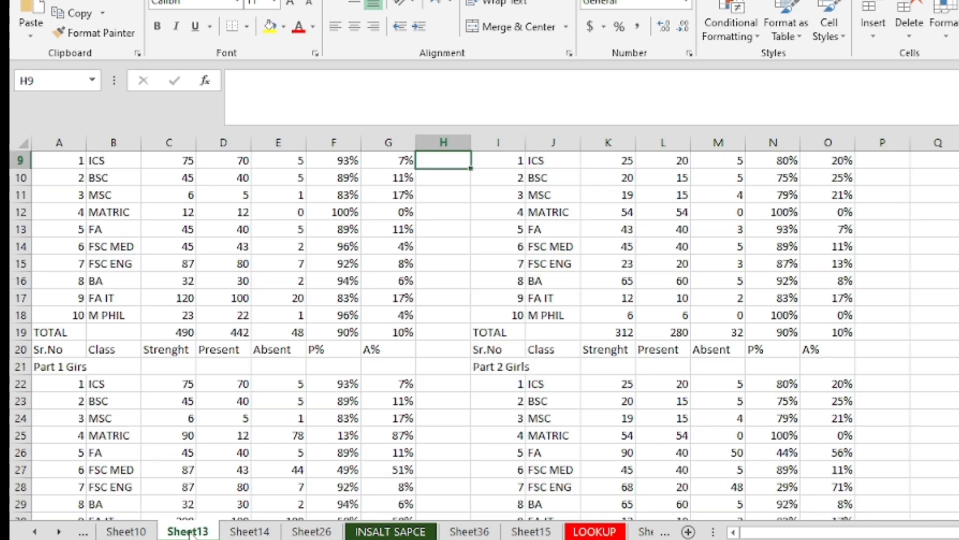
left_click(246, 532)
left_click(311, 531)
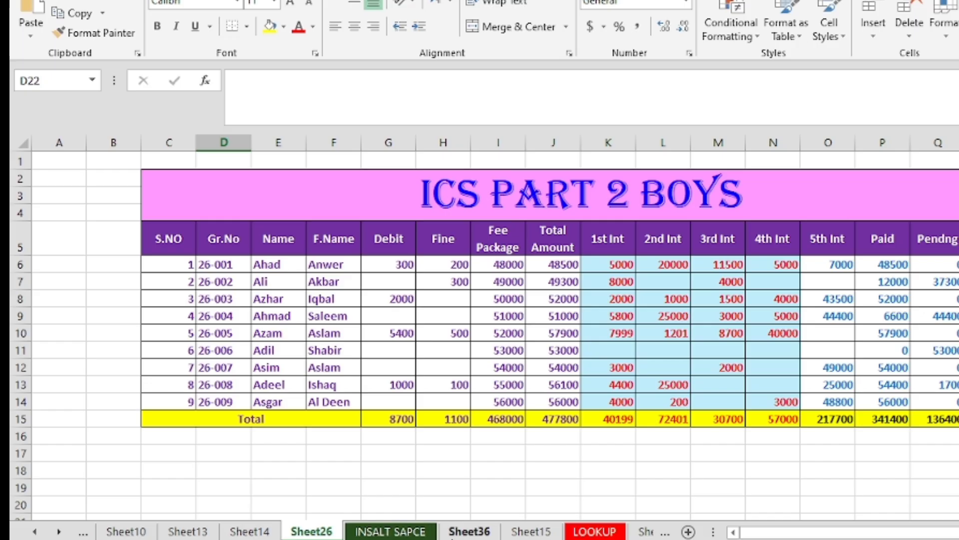
left_click(452, 533)
left_click(514, 534)
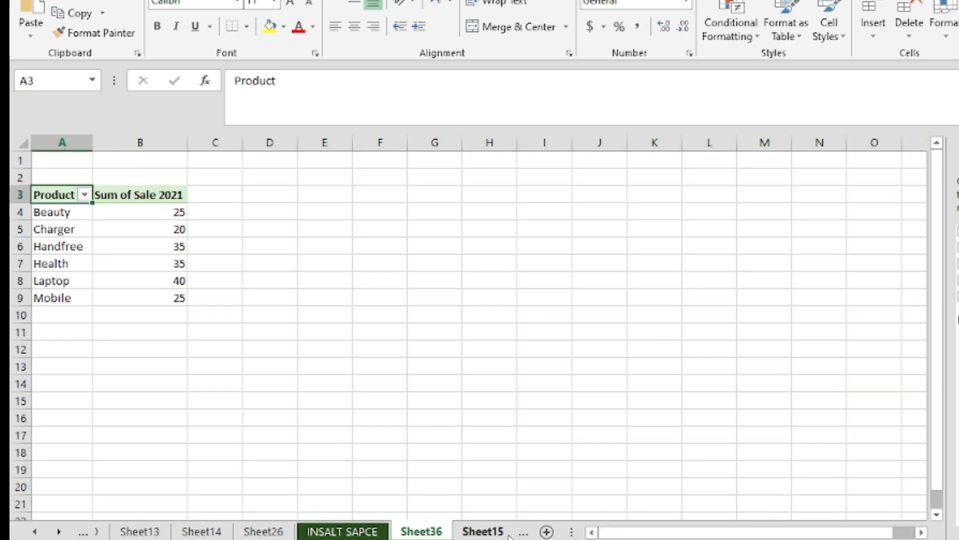
left_click(511, 535)
left_click(511, 535)
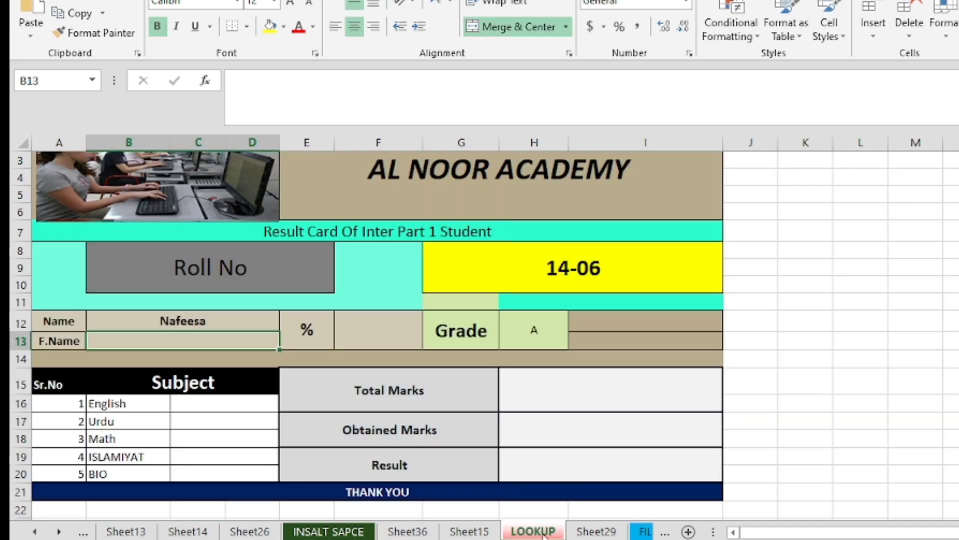
left_click(578, 534)
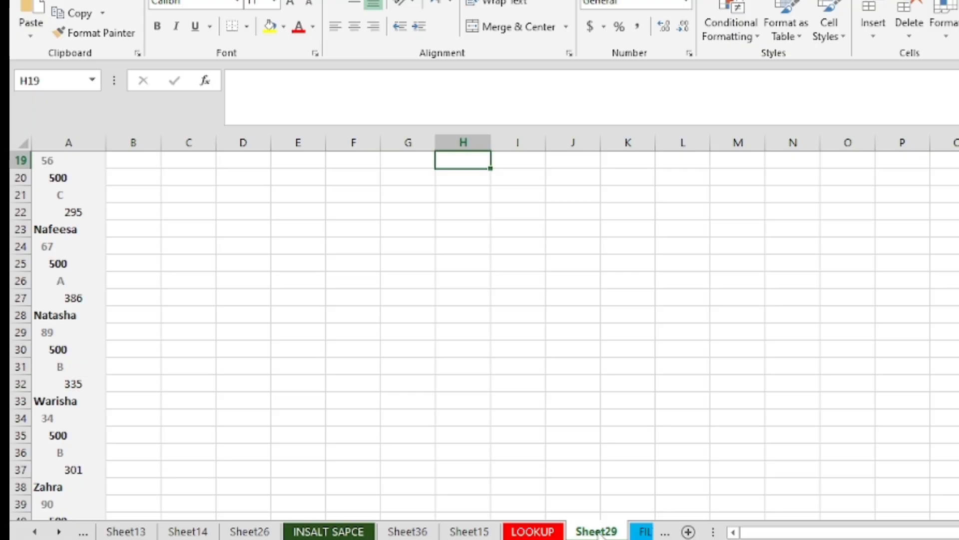
left_click(645, 533)
left_click(644, 533)
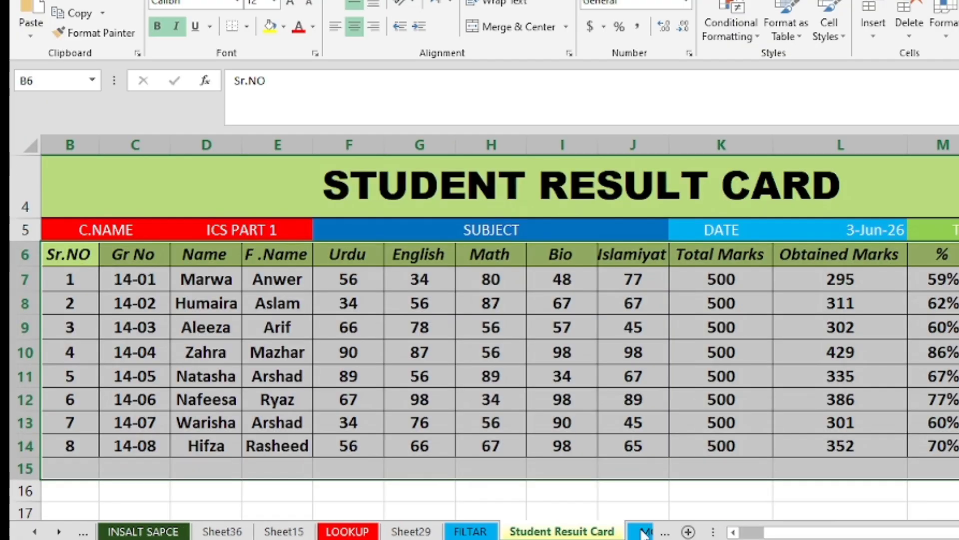
left_click(645, 534)
left_click(644, 534)
left_click(645, 534)
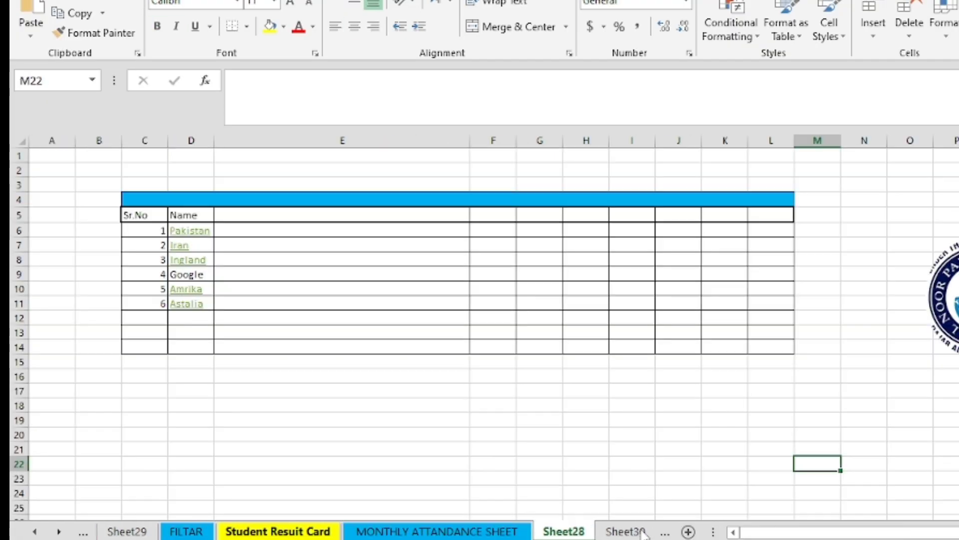
left_click(644, 533)
left_click(645, 533)
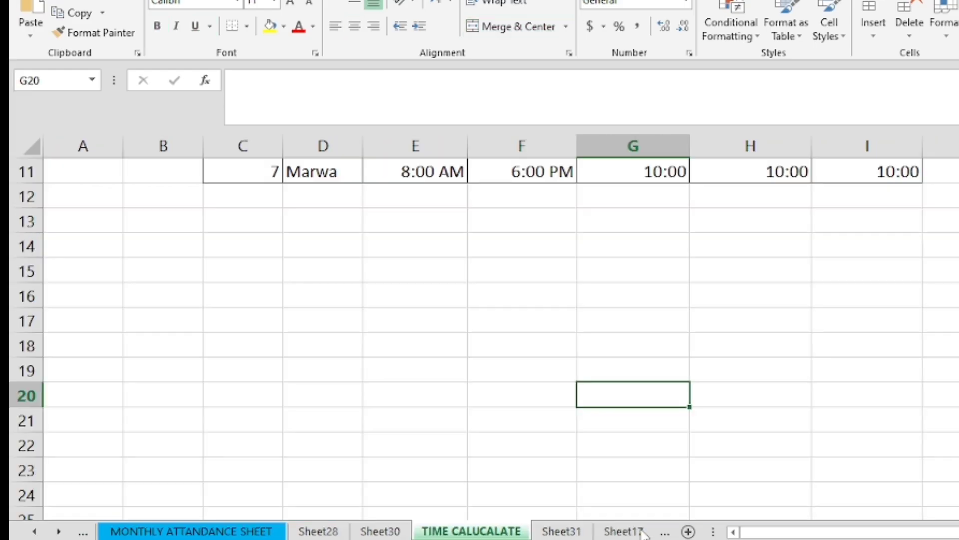
left_click(643, 533)
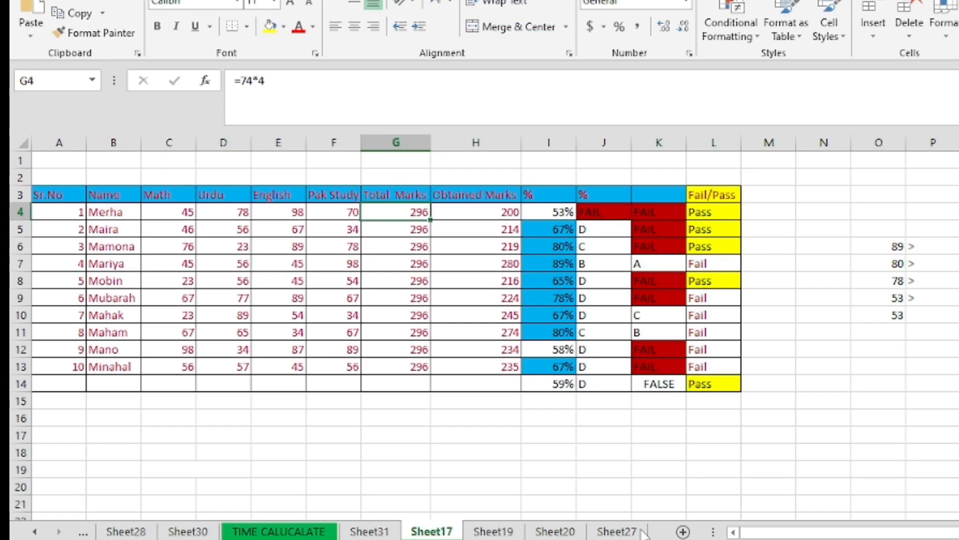
left_click(476, 533)
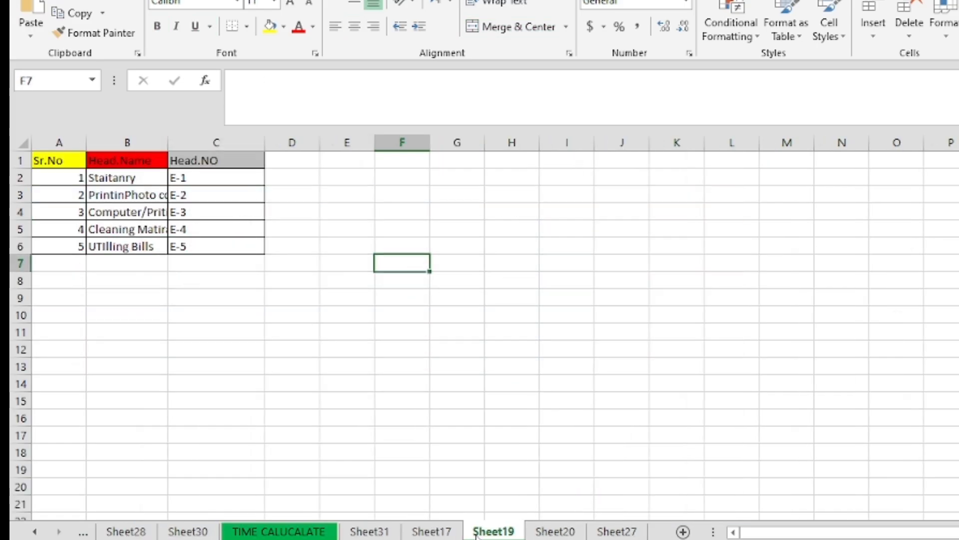
left_click(553, 534)
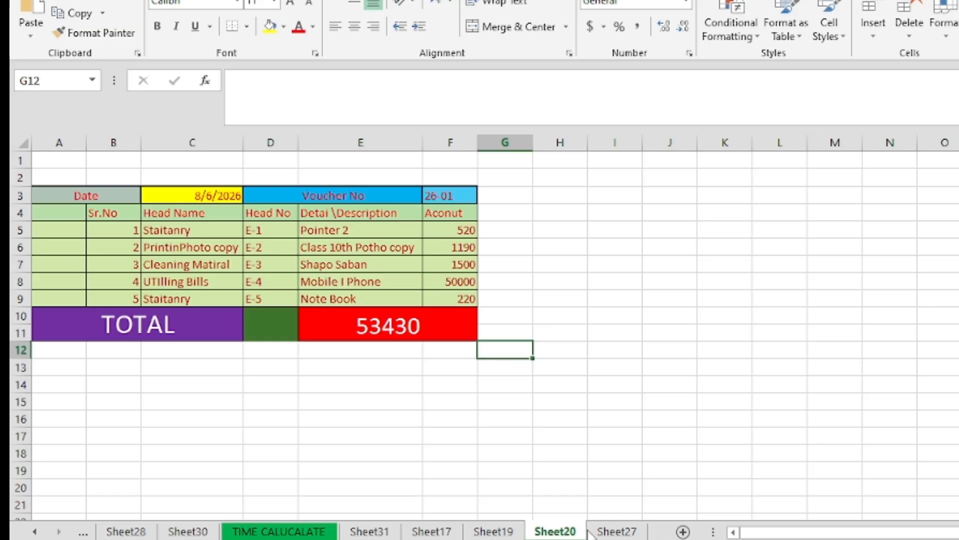
left_click(613, 533)
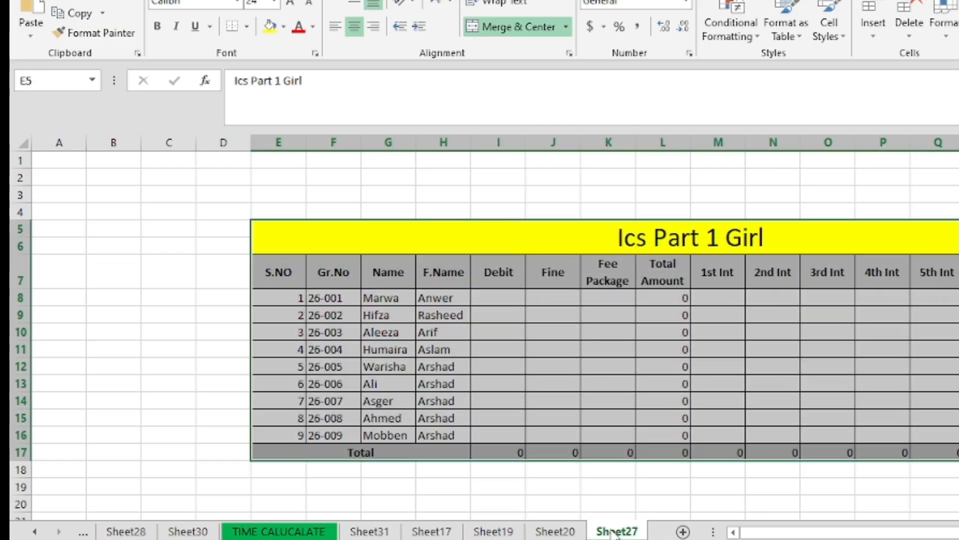
left_click(596, 481)
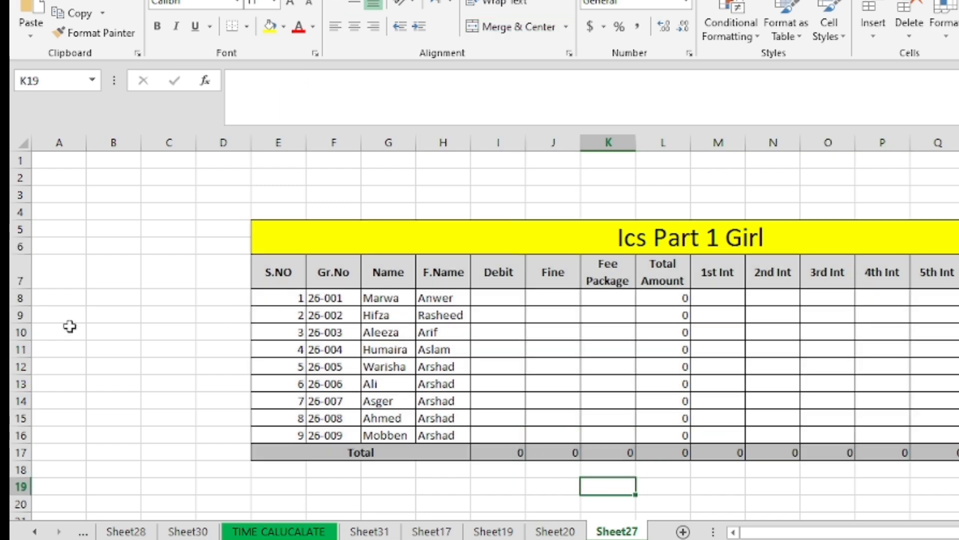
Try to copy the entire row 10 of the Ics Part 1 Girl sheet and paste it starting at cell E19.
left_click(20, 332)
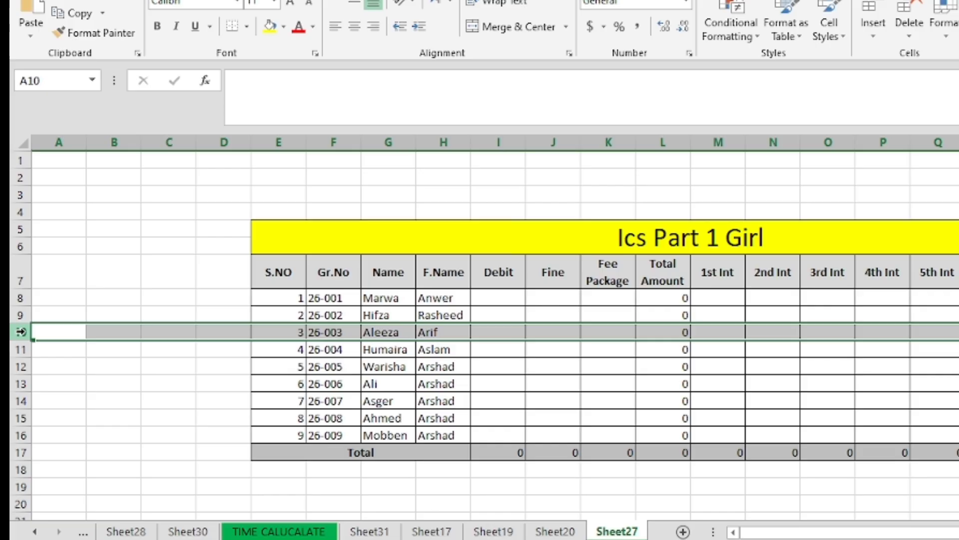
key("ctrl+c")
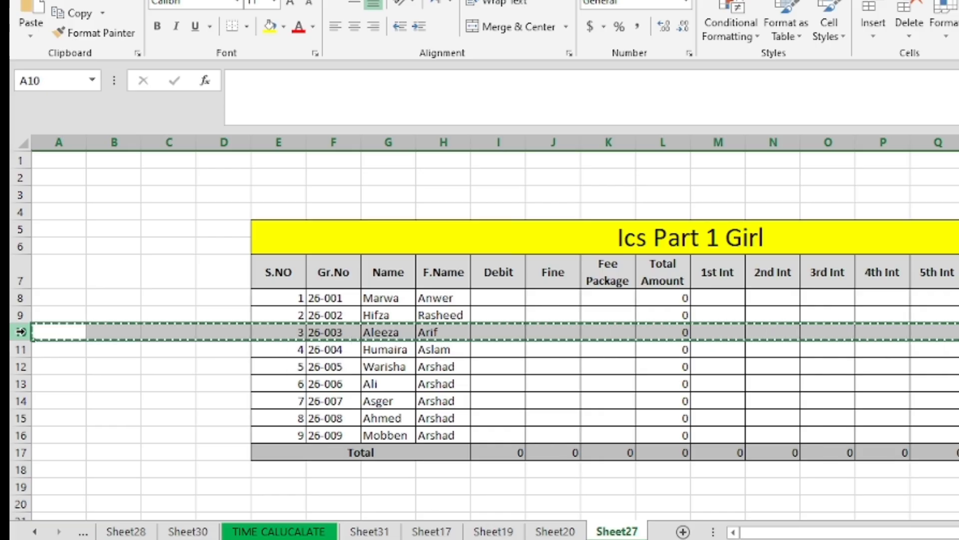
left_click(278, 484)
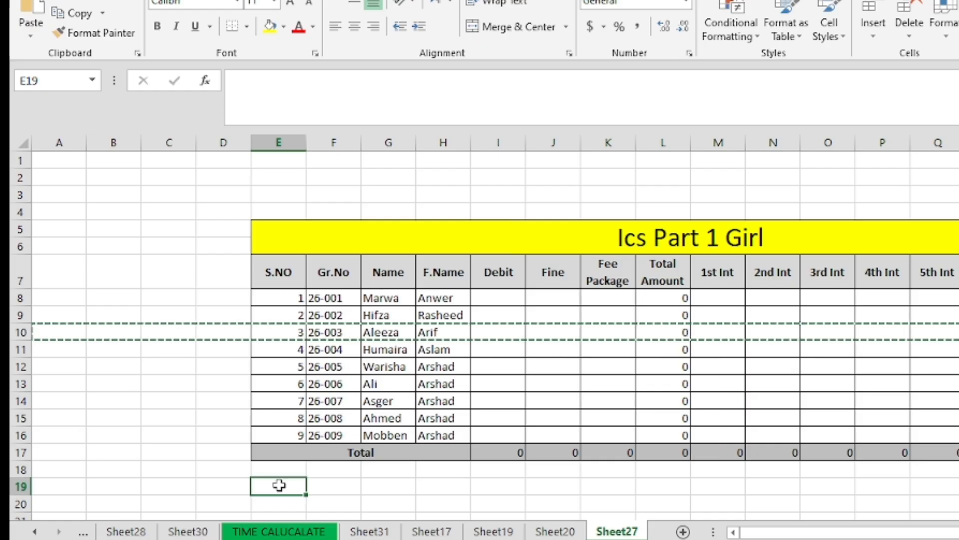
key("ctrl+v")
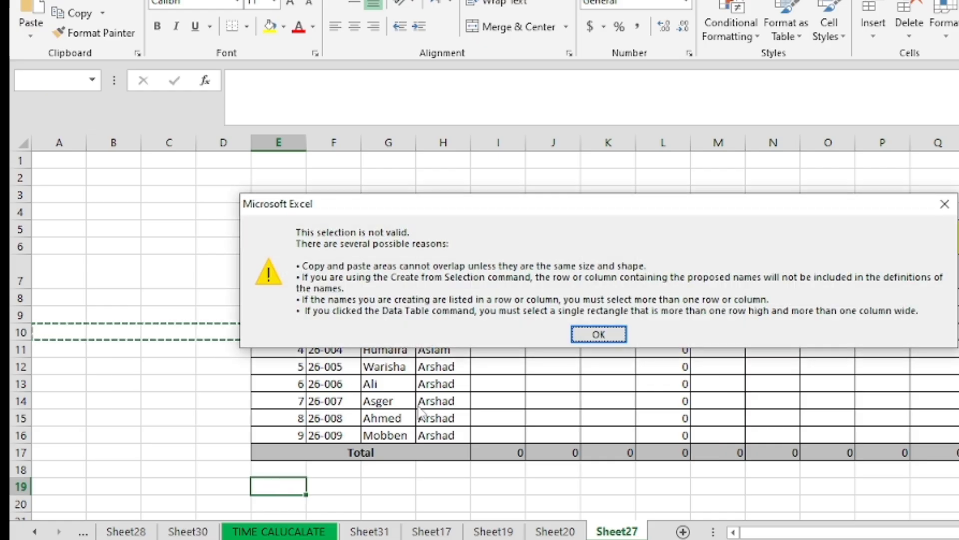
left_click(595, 341)
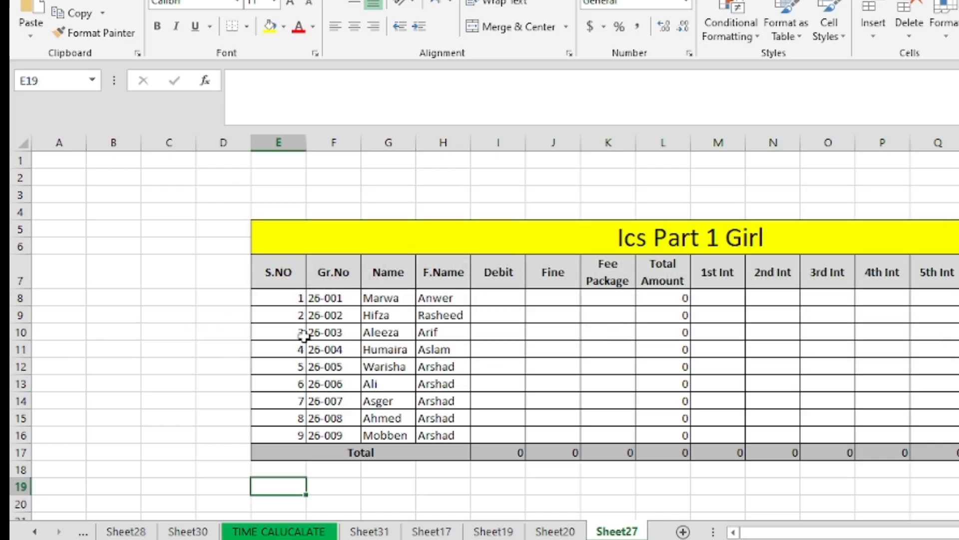
left_click_drag(293, 331, 690, 314)
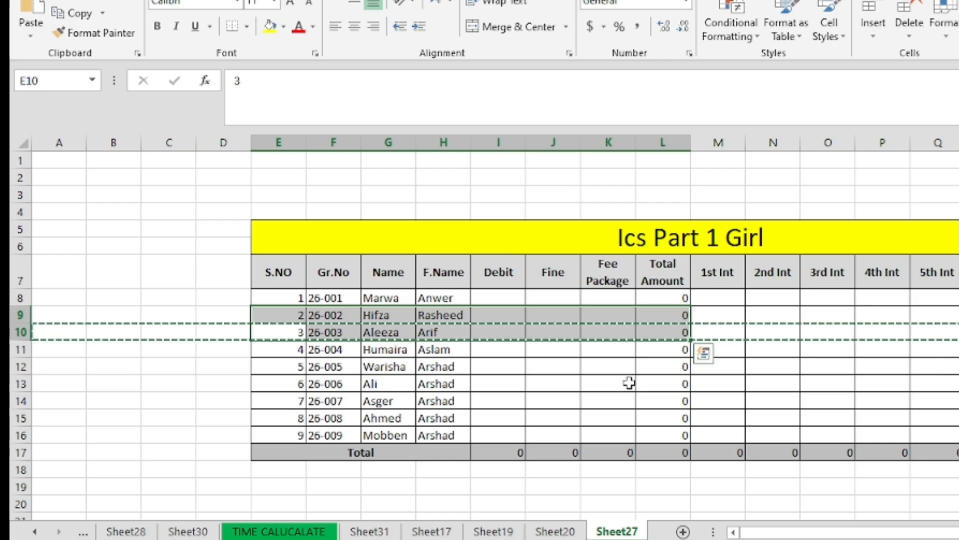
left_click(629, 384)
key("Escape")
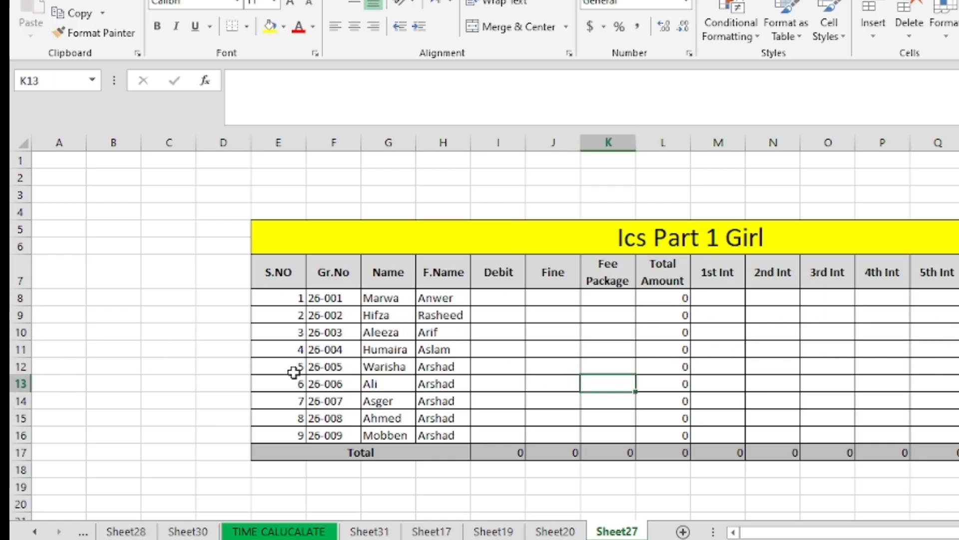
Move the record with serial number 3 from row 10, starting at E10, to below the table starting at cell E19.
mouse_move(285, 330)
left_mouse_down()
mouse_move(951, 262)
mouse_move(957, 332)
left_mouse_up()
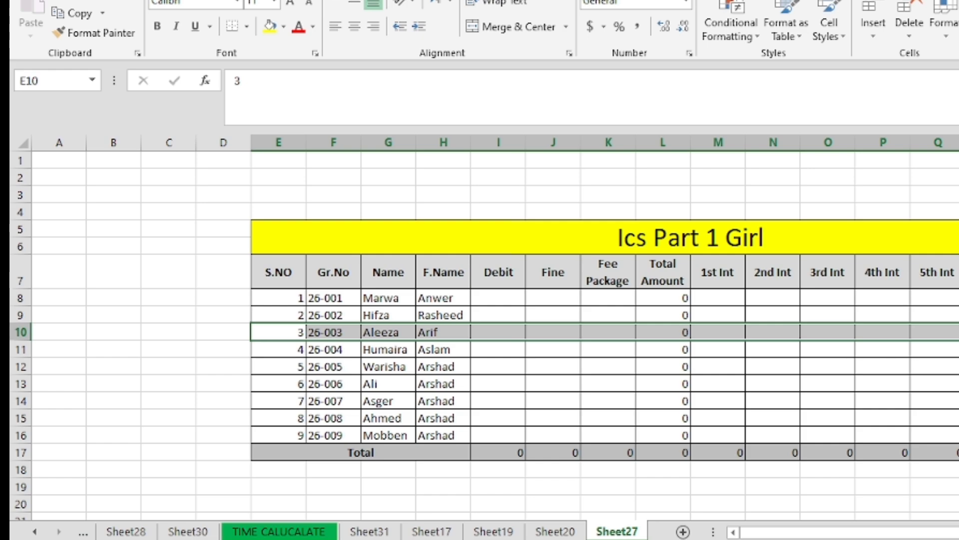
key("ctrl+c")
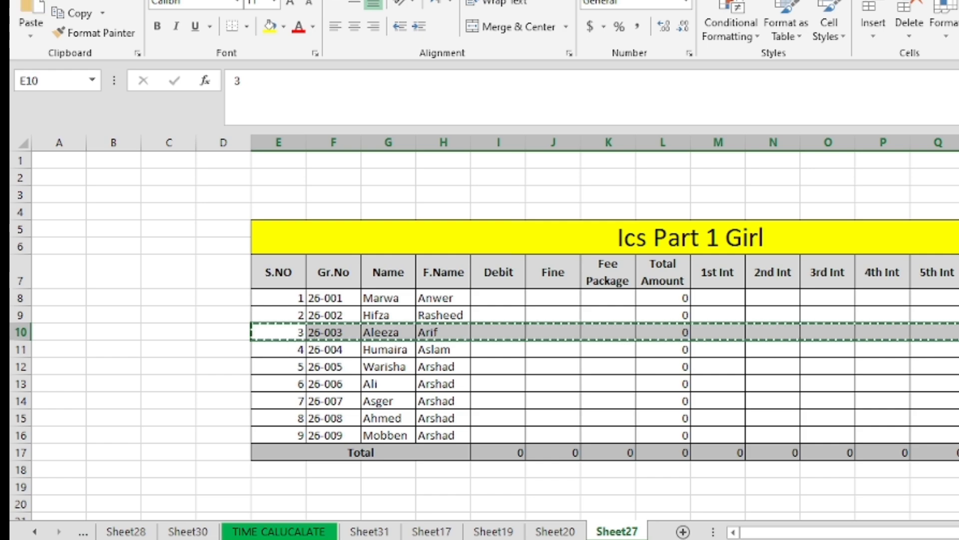
left_click(279, 492)
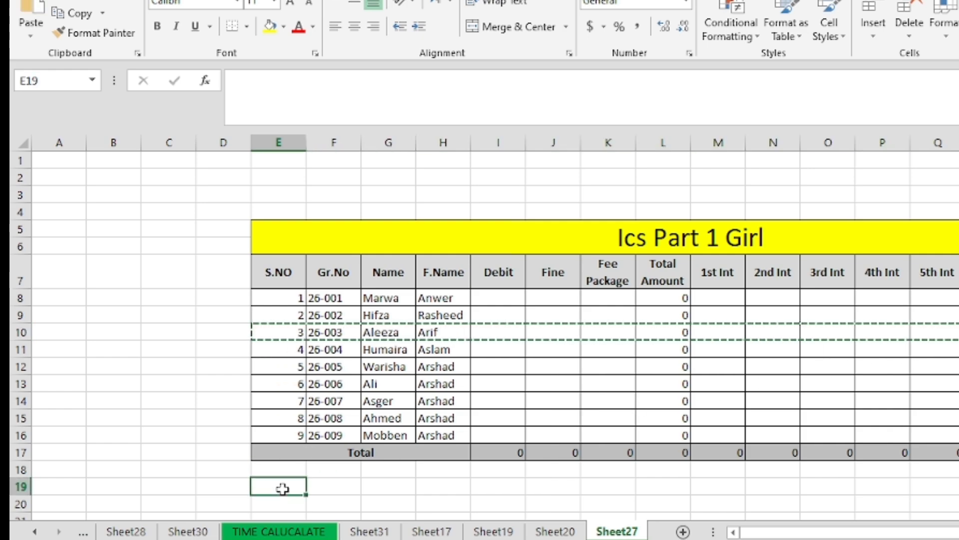
key("ctrl+v")
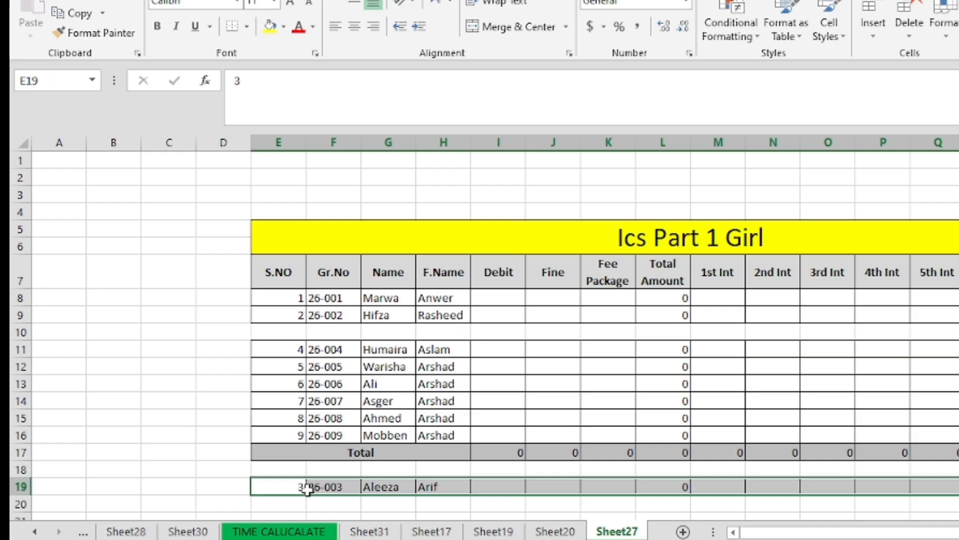
Copy the record with serial number 3 from row 19 into row 10 starting at cell E10, and clear the record in row 19.
left_click_drag(280, 486, 949, 487)
key("ctrl+x")
key("ctrl+q")
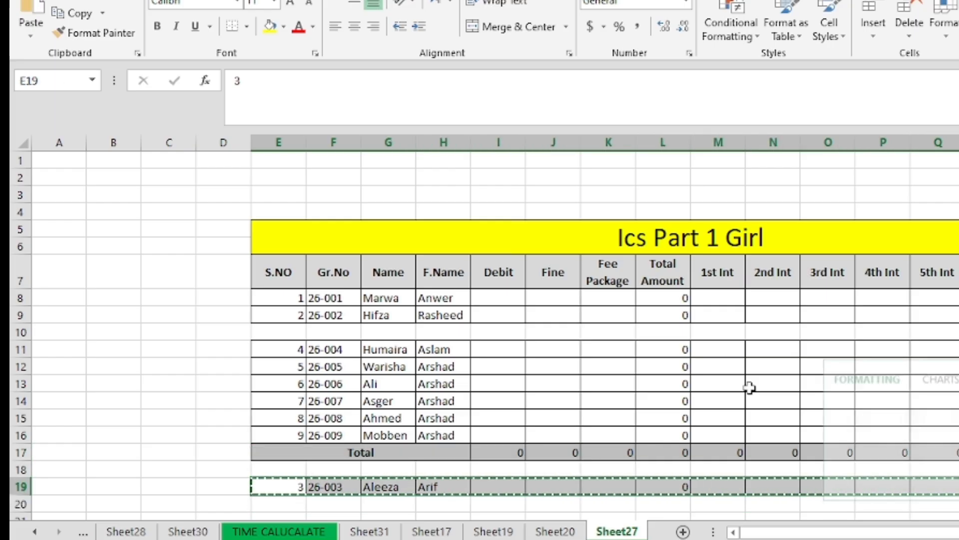
left_click(277, 332)
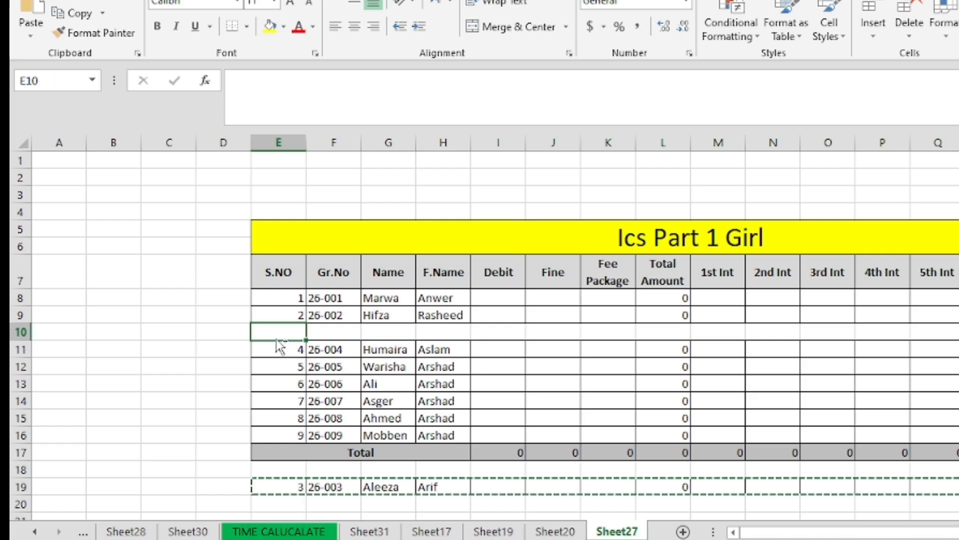
key("ctrl+v")
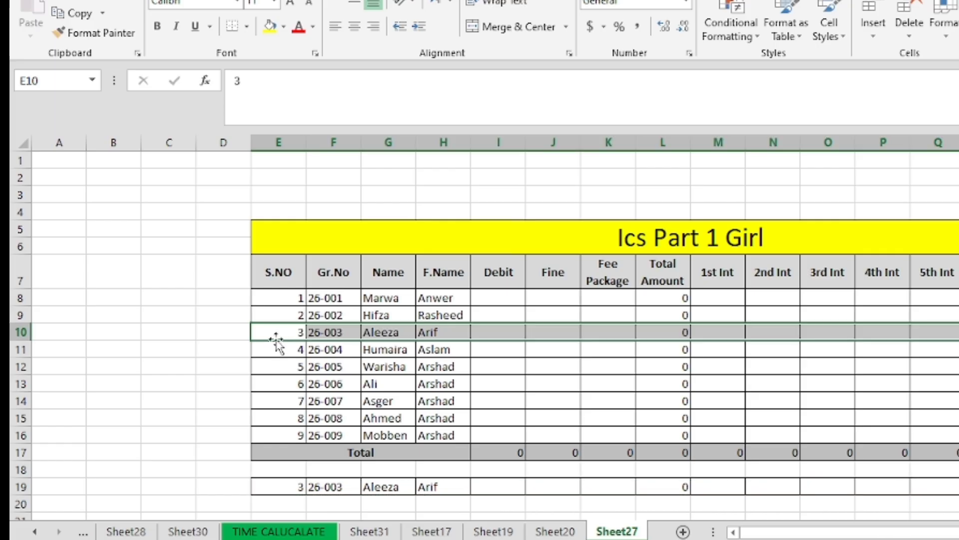
left_click_drag(278, 486, 958, 485)
key("Delete")
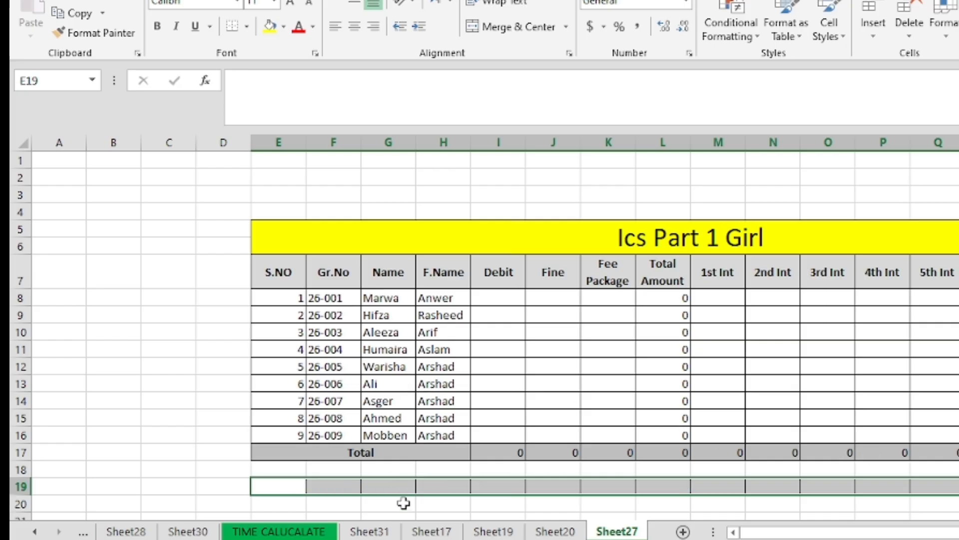
On Sheet17, copy the Sr.No 3 record in A6:L6 and paste it below the table starting at cell A16.
left_click(390, 533)
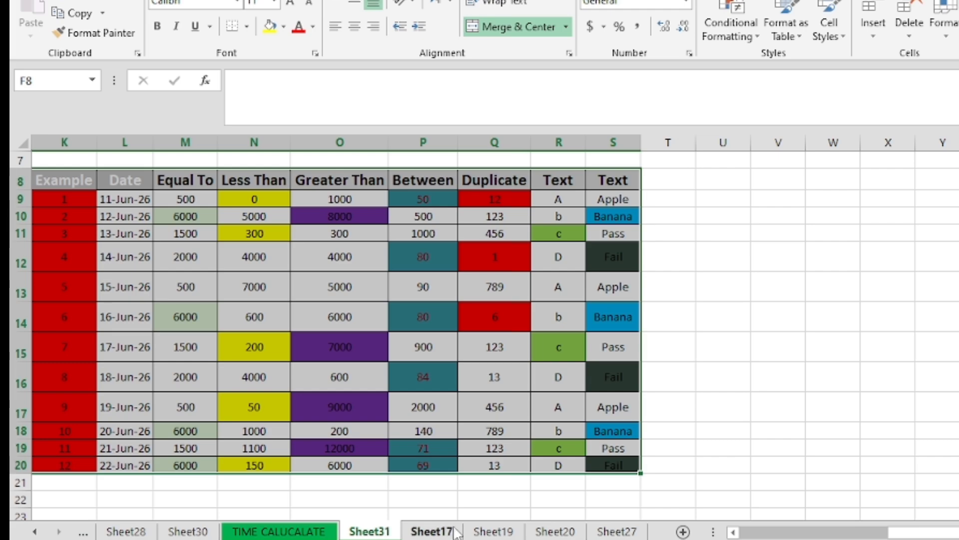
left_click(432, 531)
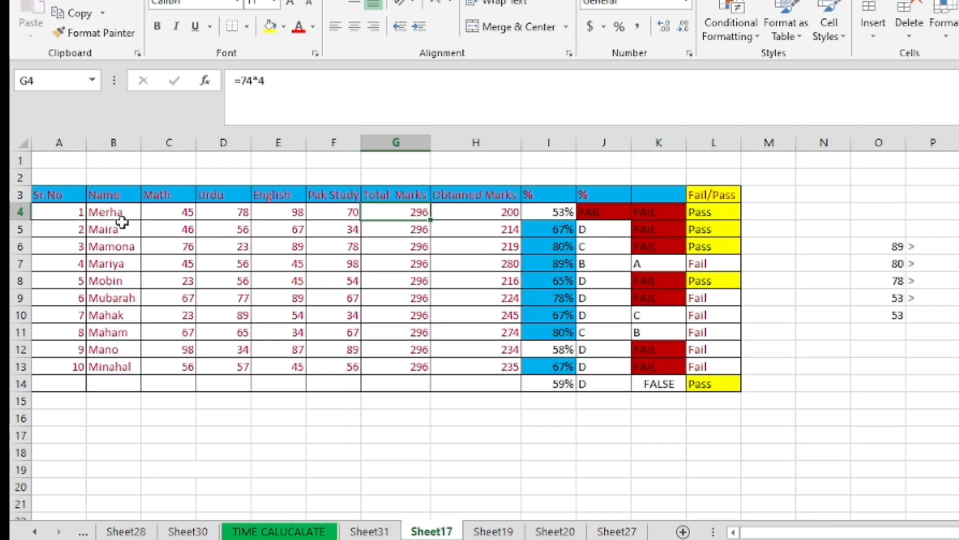
left_click_drag(45, 245, 703, 246)
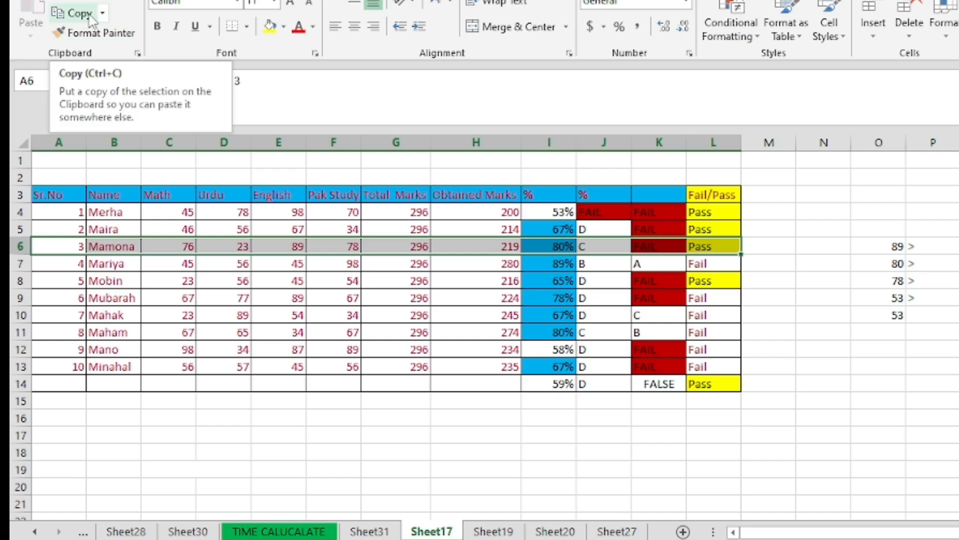
left_click(90, 17)
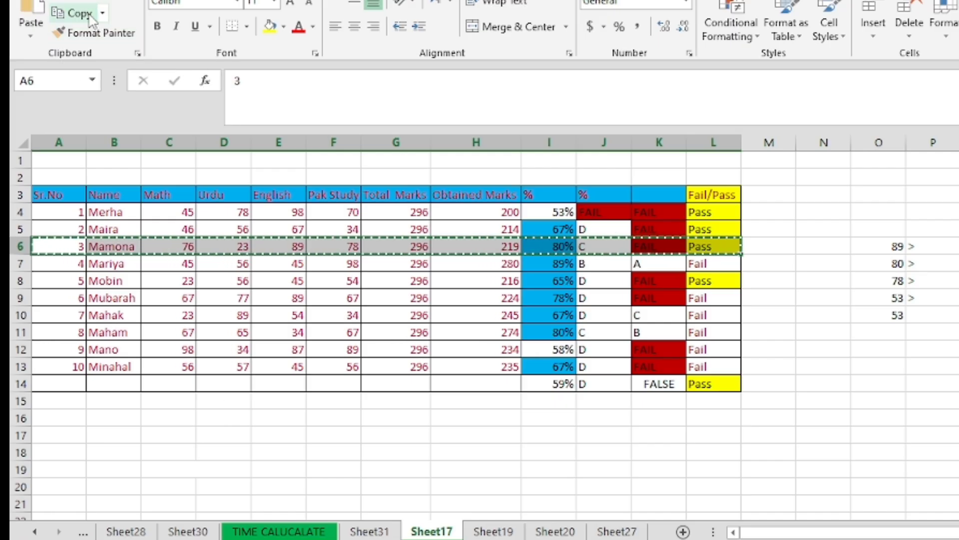
left_click(69, 415)
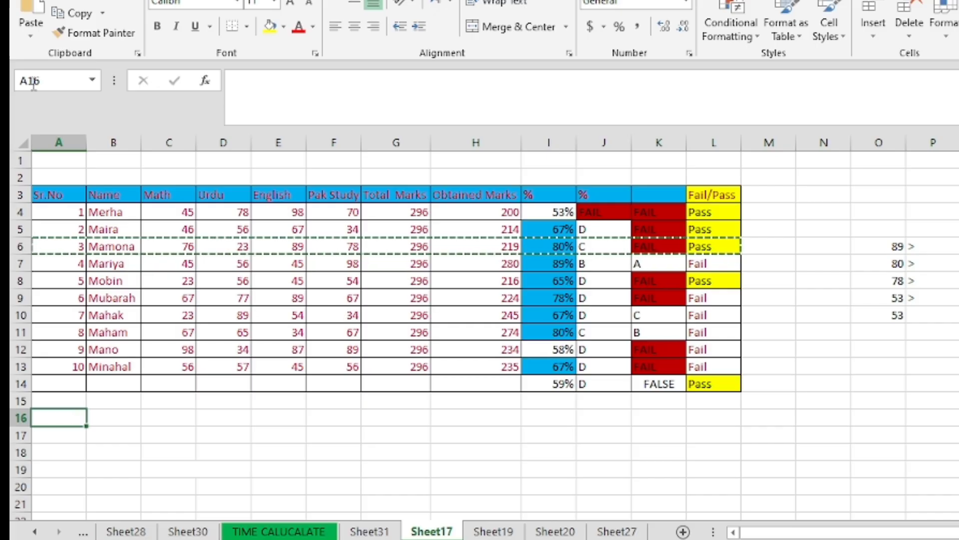
left_click(29, 28)
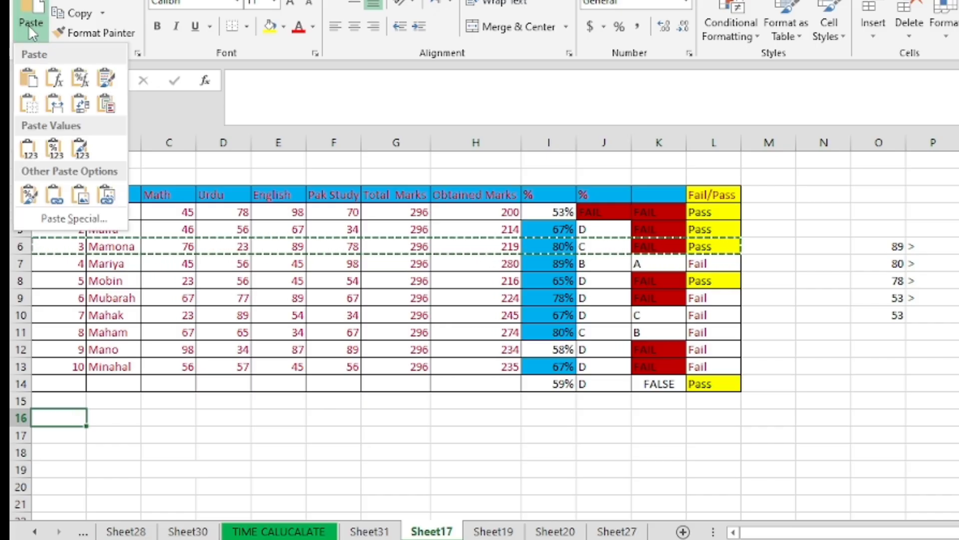
left_click(30, 24)
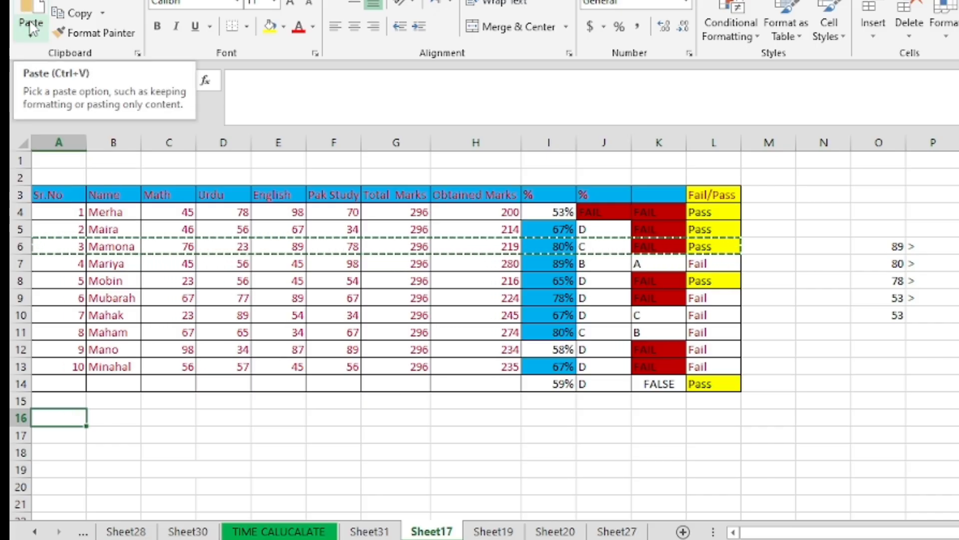
left_click(31, 26)
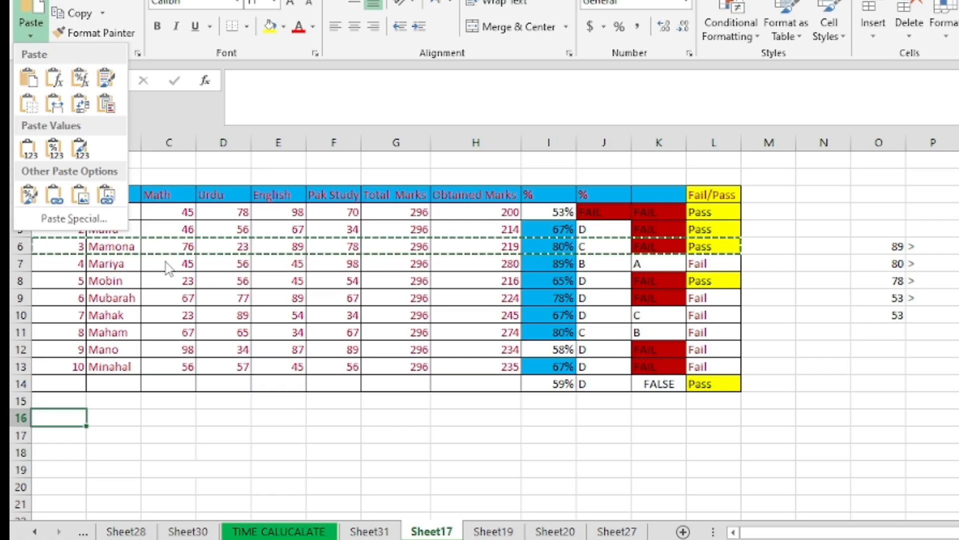
left_click(325, 456)
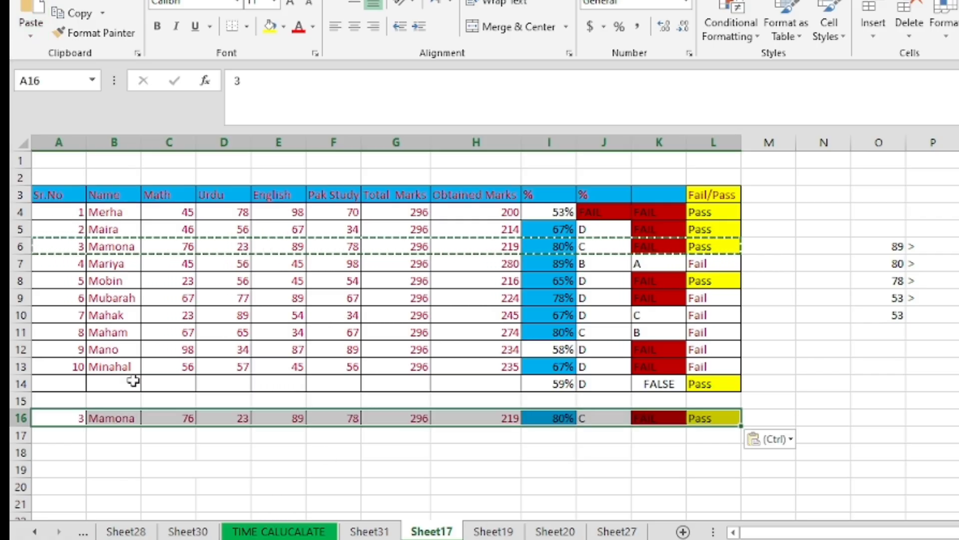
key("Escape")
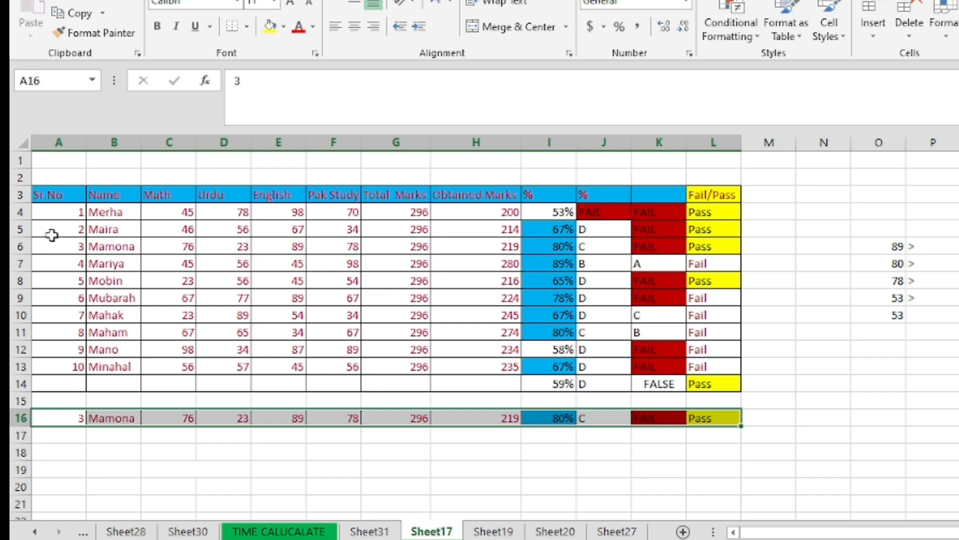
Copy the records with Sr.No 2 to 10 in A5:L13 and paste them starting at cell A17.
left_click_drag(17, 228, 17, 245)
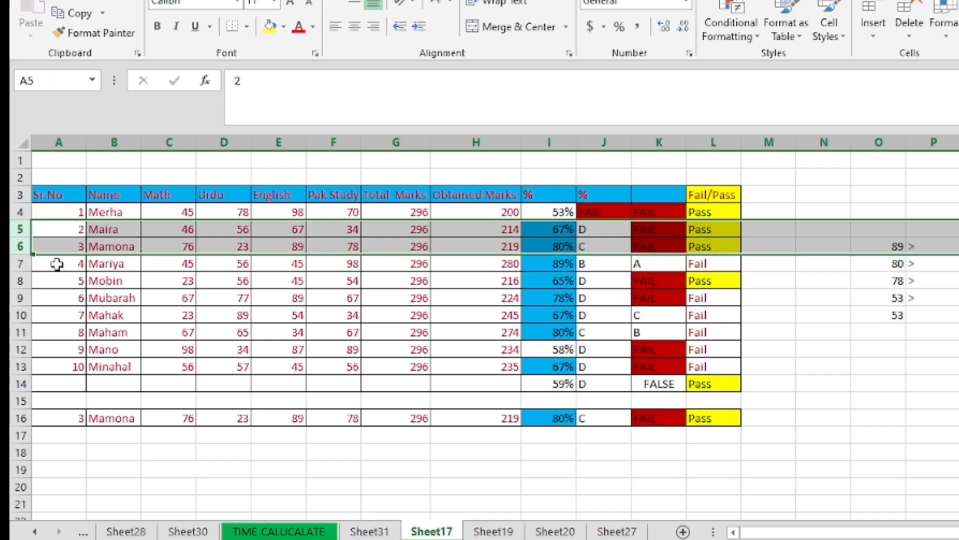
left_click(83, 283)
left_click_drag(77, 230, 732, 362)
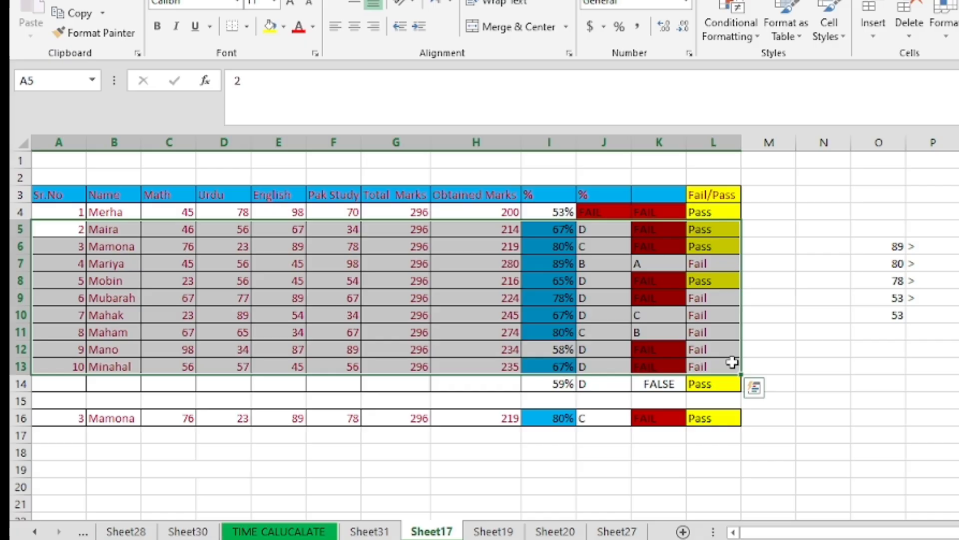
key("ctrl+c")
left_click(754, 387)
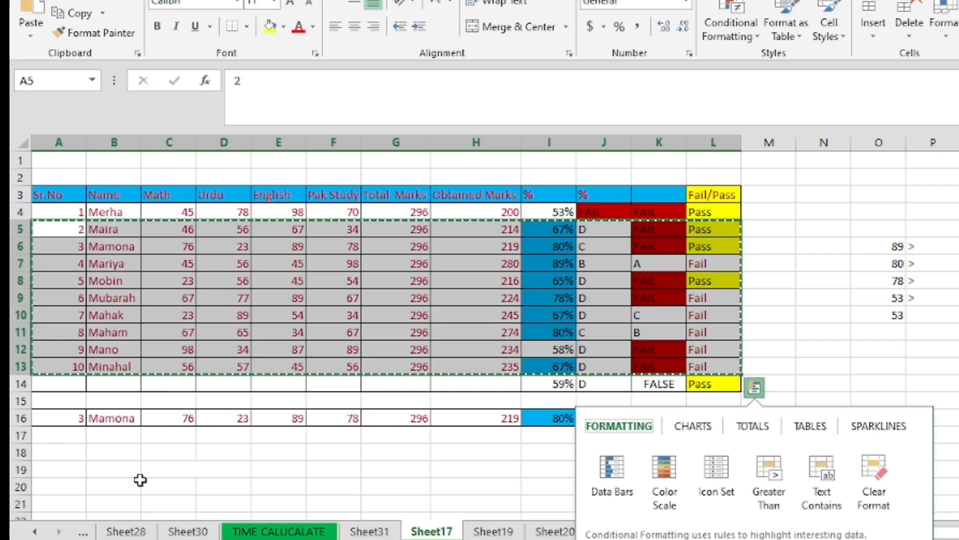
left_click(60, 442)
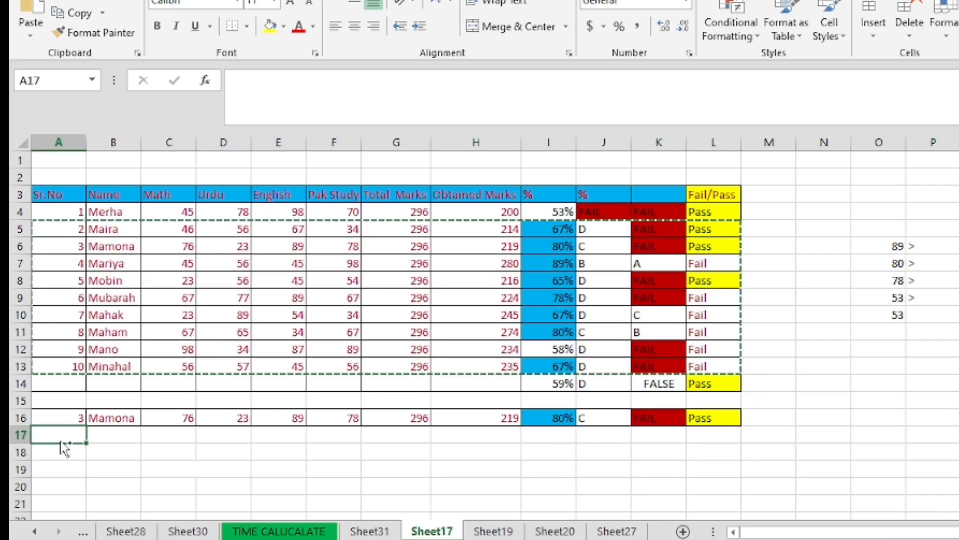
key("ctrl+v")
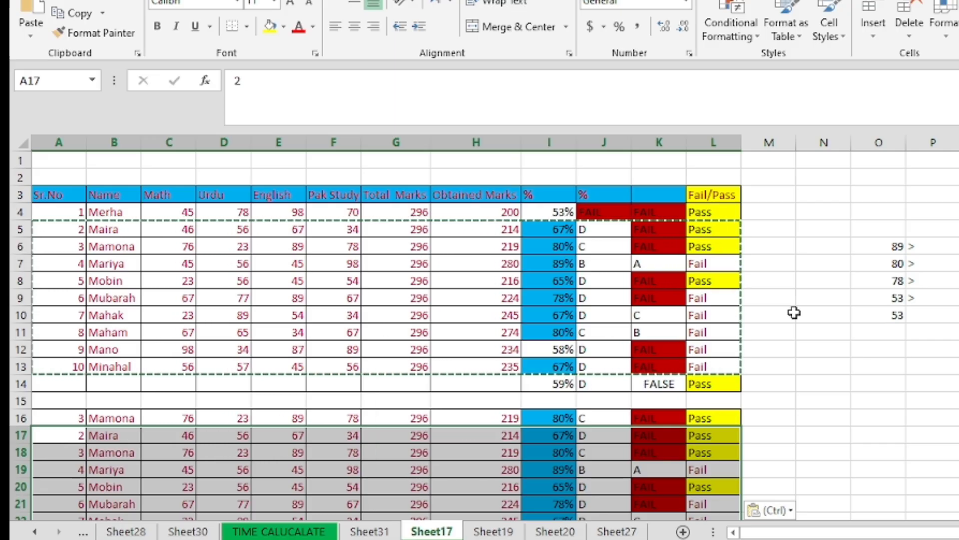
Clear cells O6:P10 and move the records in A5:L13 beside the table, starting at cell N4.
left_click_drag(864, 246, 930, 315)
key("Delete")
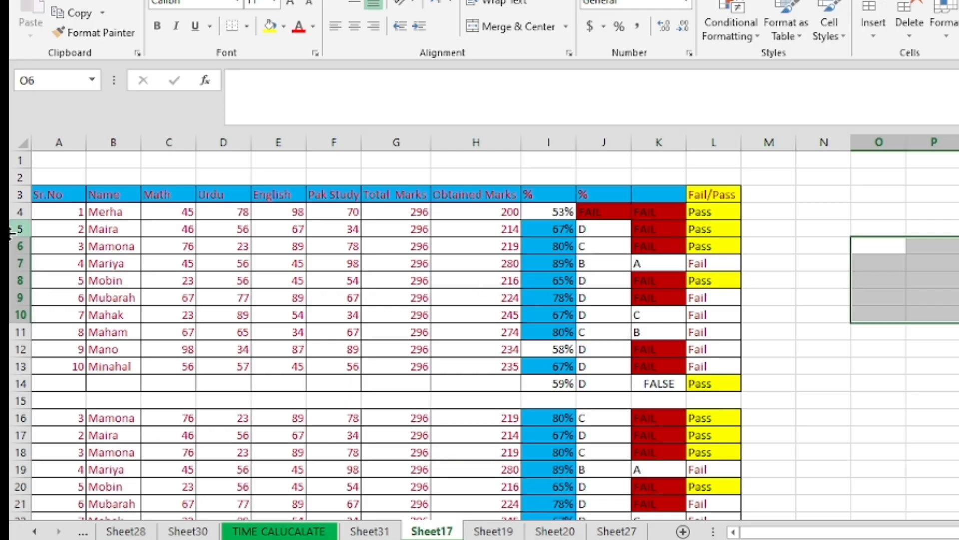
left_click_drag(40, 232, 714, 376)
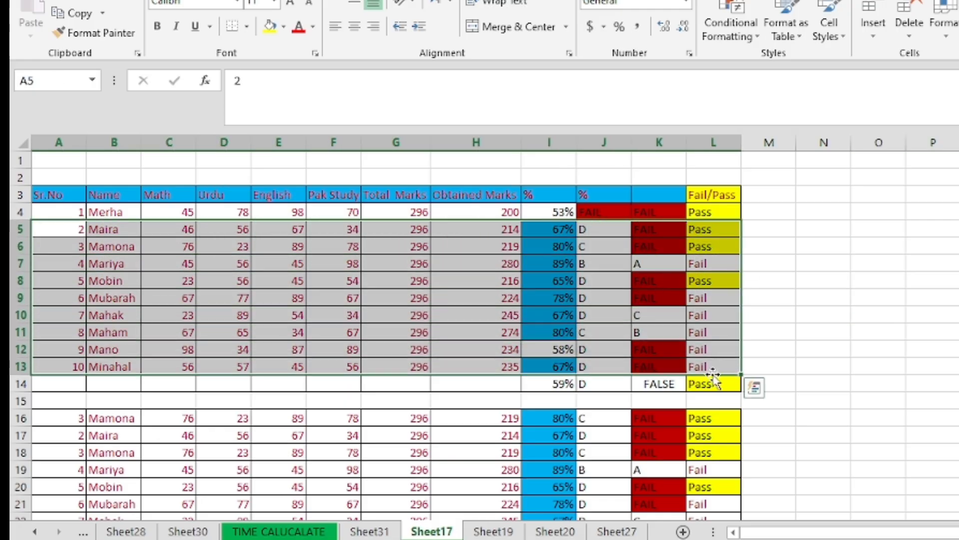
left_click(755, 388)
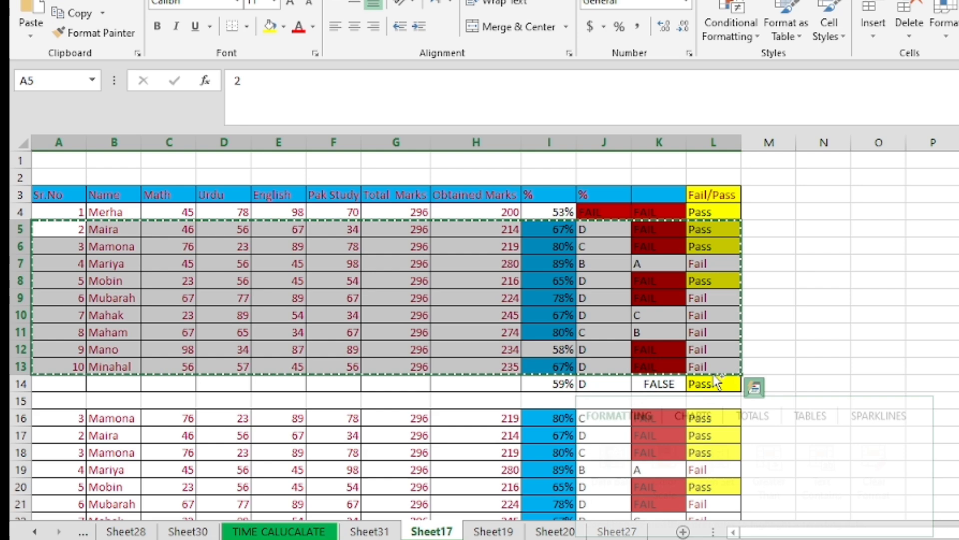
left_click(829, 210)
key("ctrl+v")
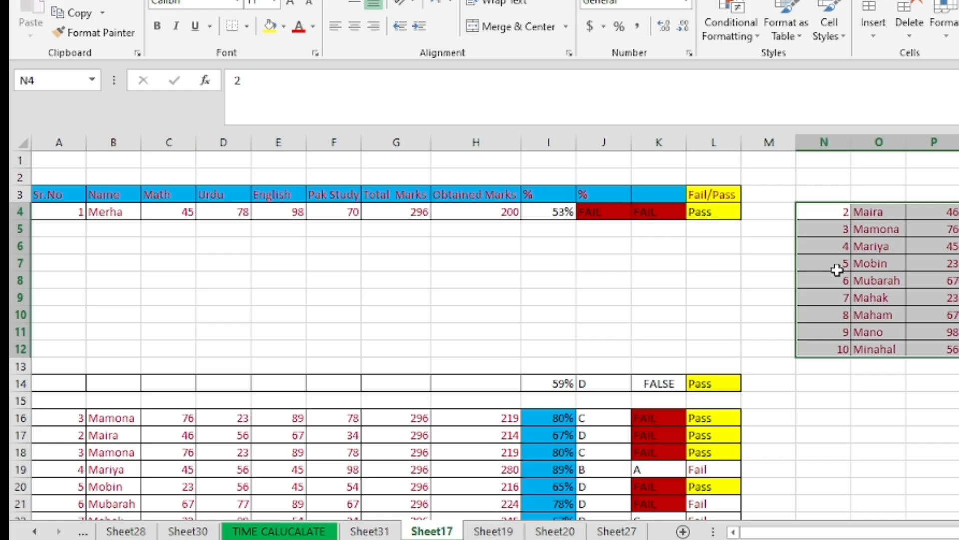
Undo the pasting, clearing and moving of records on Sheet17, and the return of the record to row 10 on Sheet27.
key("ctrl+z")
key("ctrl+z")
key("ctrl+z")
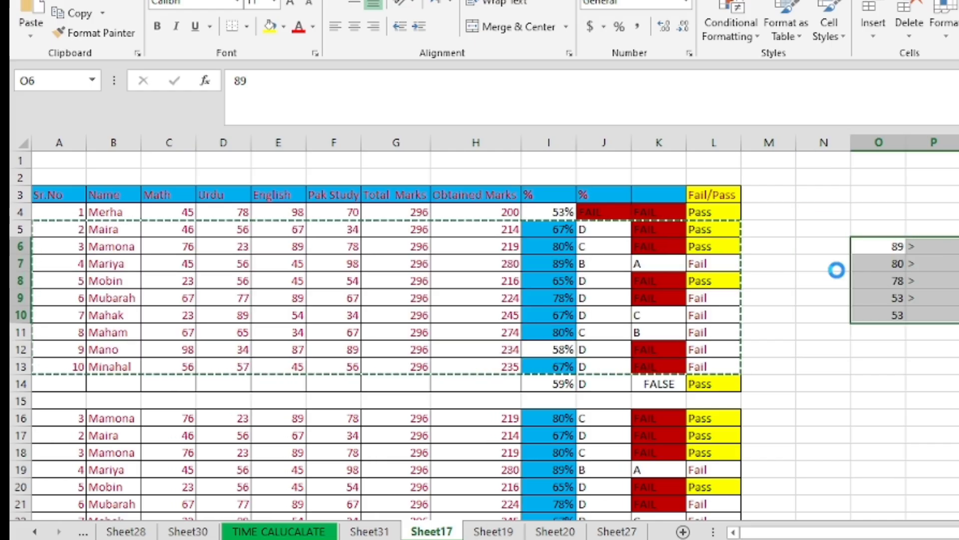
key("ctrl+z")
key("ctrl+z")
key("ctrl+z")
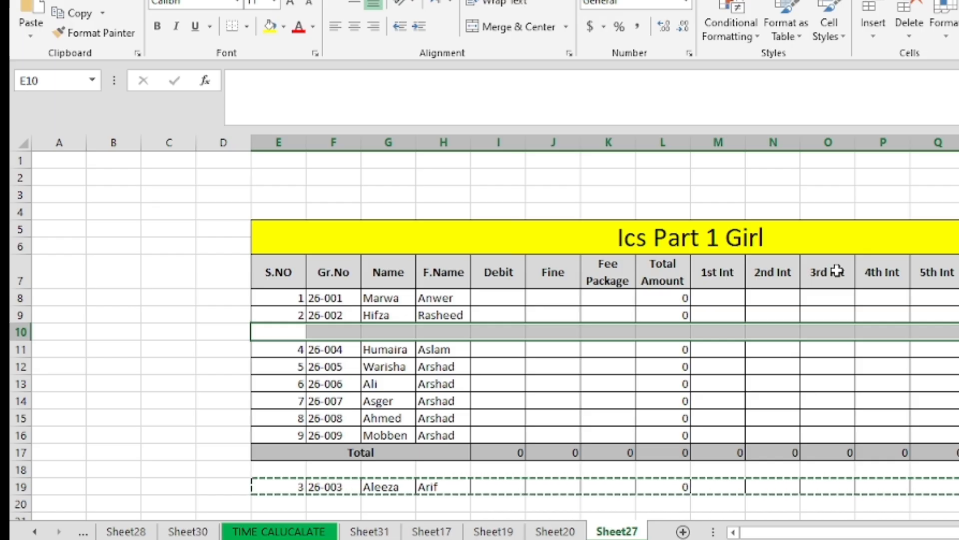
key("Escape")
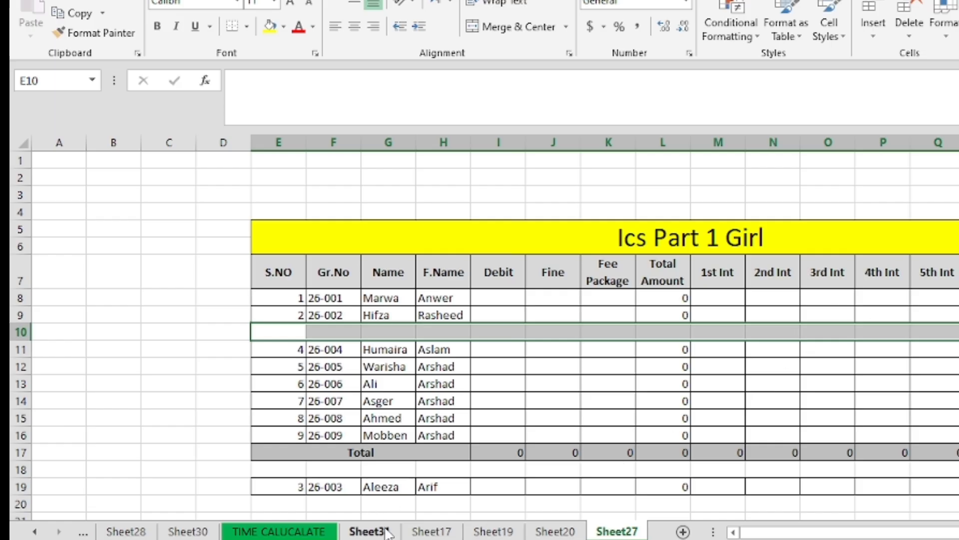
Copy the entire marks table A3:L14 on Sheet17 and paste it into a new worksheet starting at cell A1.
left_click(435, 533)
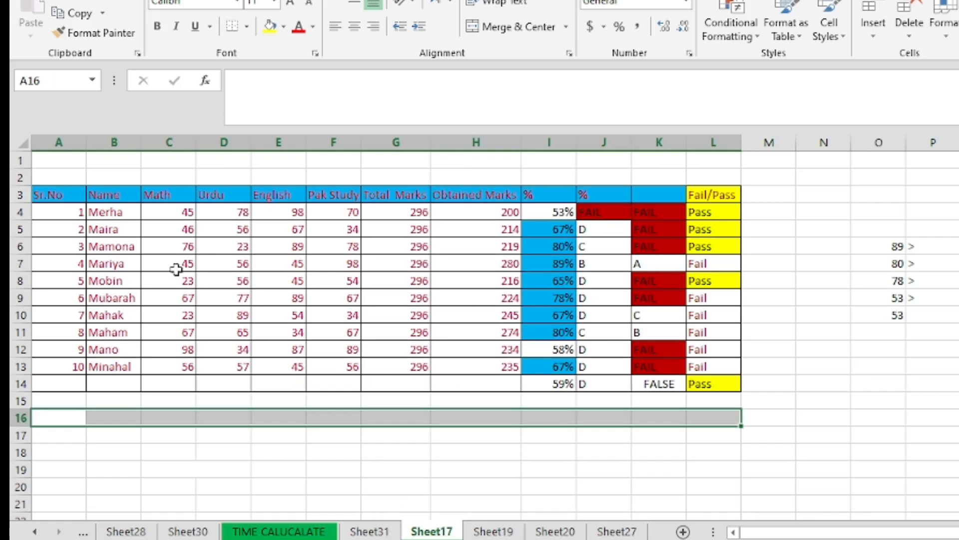
left_click_drag(56, 195, 734, 390)
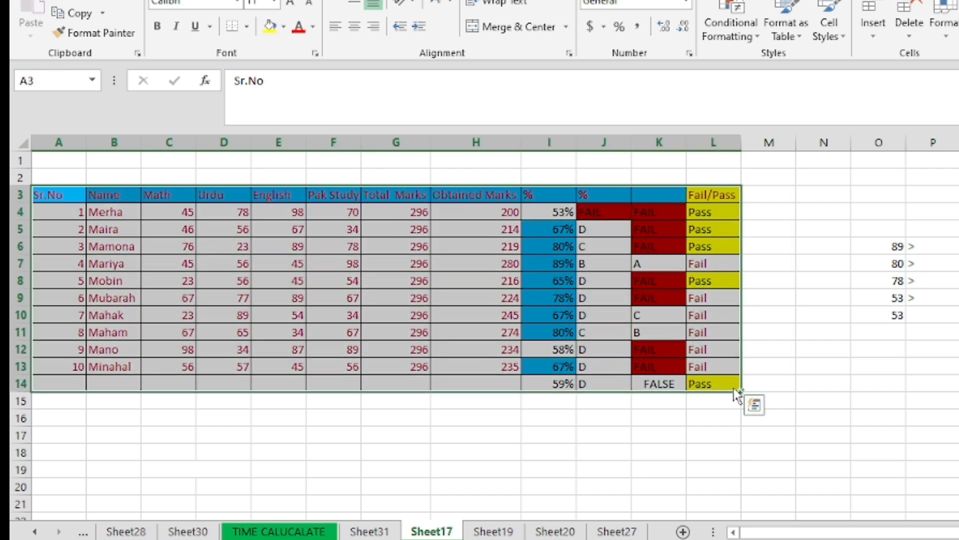
key("ctrl+c")
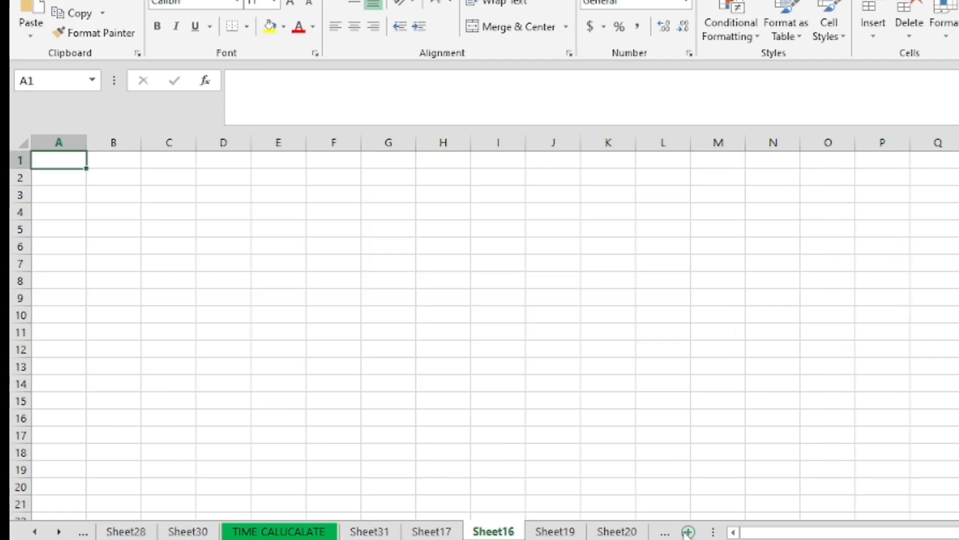
left_click(683, 531)
key("ctrl+v")
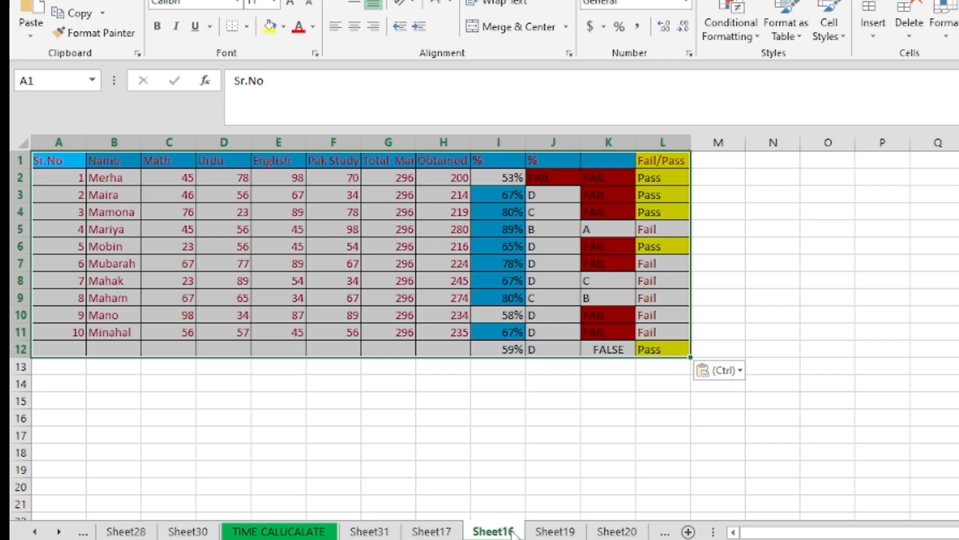
Look through Sheet20 and Sheet27, and compare the pasted table on Sheet16 with the original on Sheet17, ending the copy mode.
left_click(635, 533)
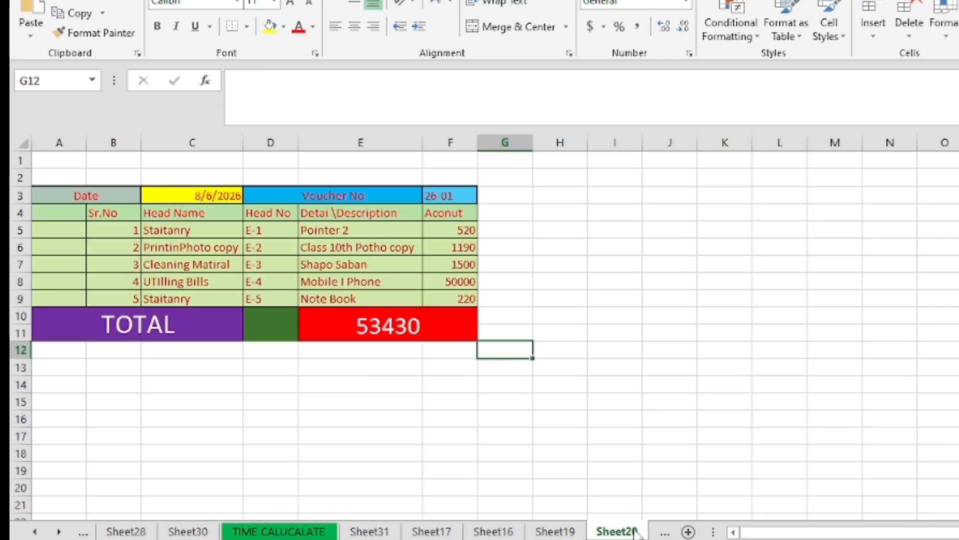
left_click(661, 534)
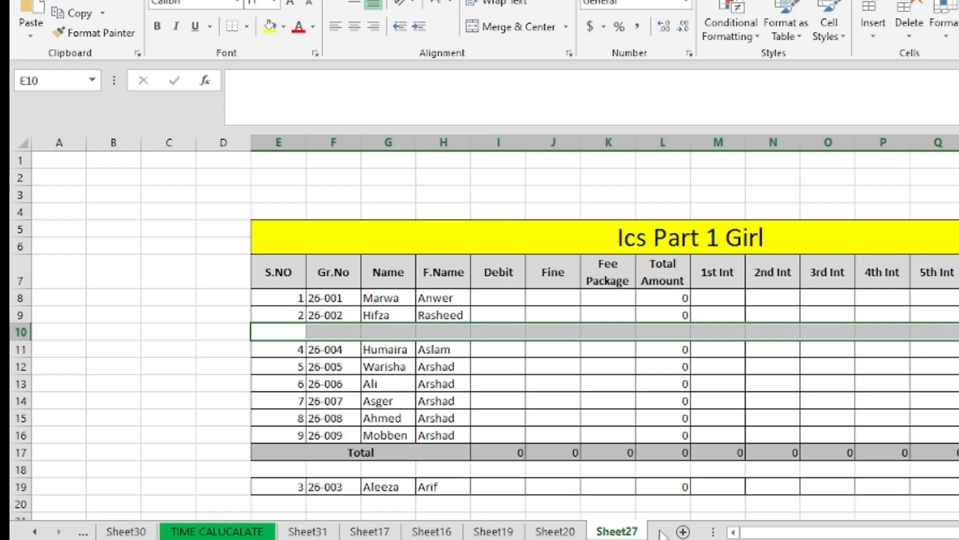
key("ctrl+Page_Up")
key("ctrl+Page_Up")
key("ctrl+Page_Up")
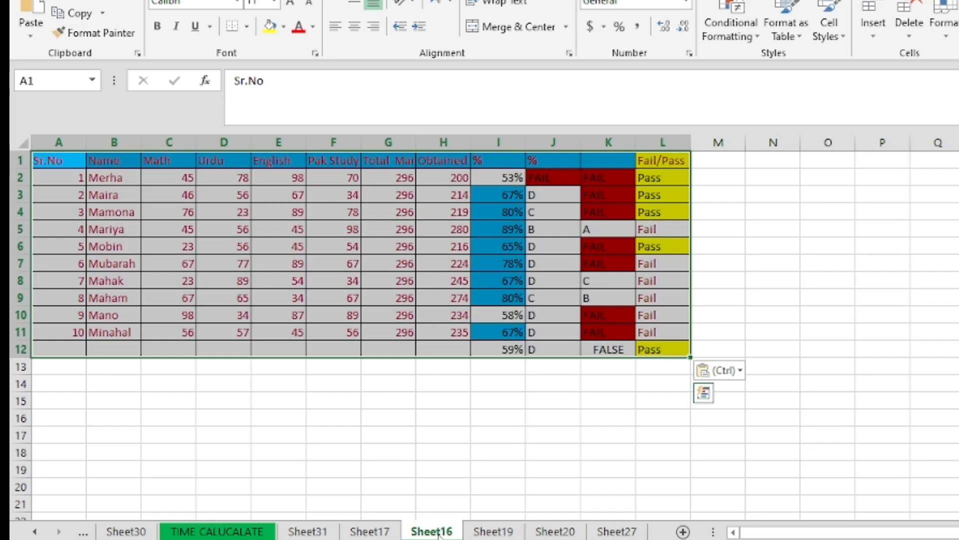
left_click(376, 532)
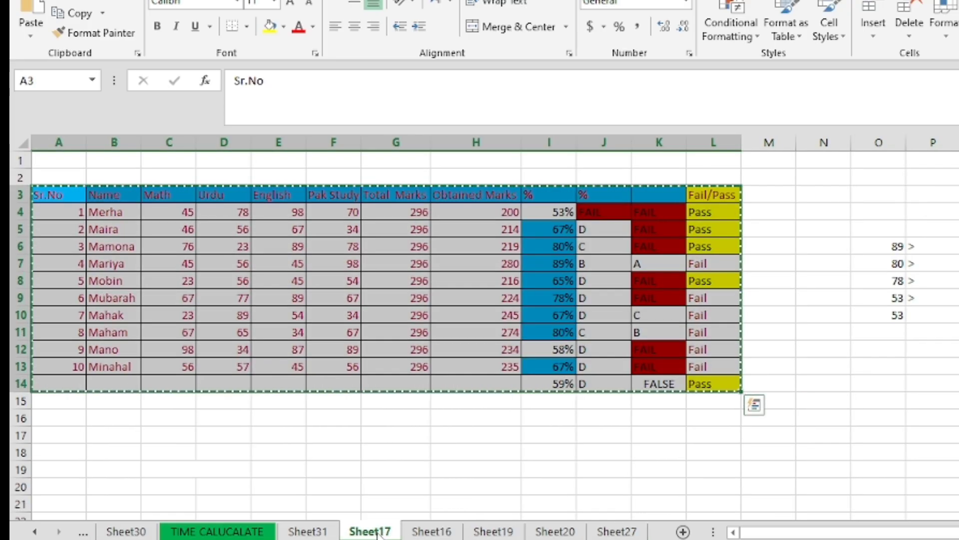
key("Escape")
left_click(432, 533)
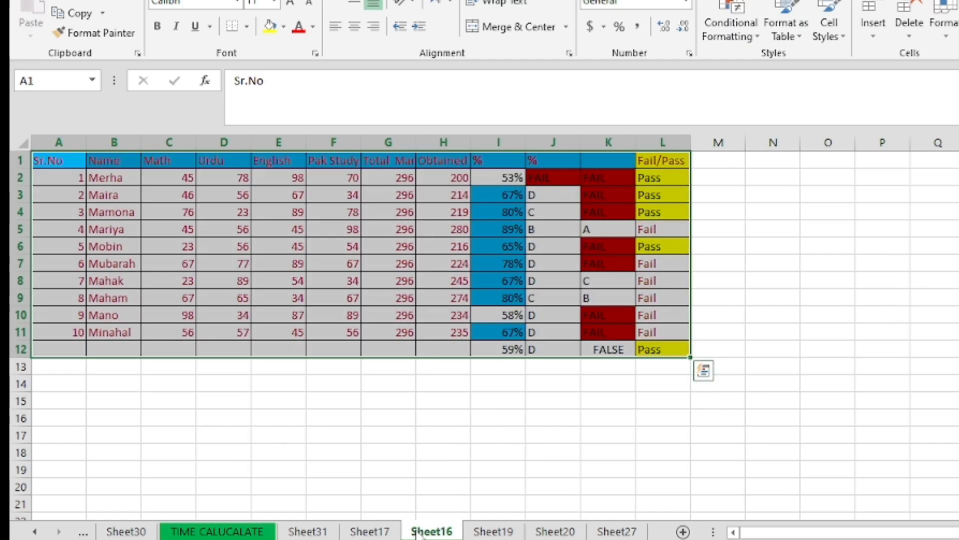
left_click(523, 440)
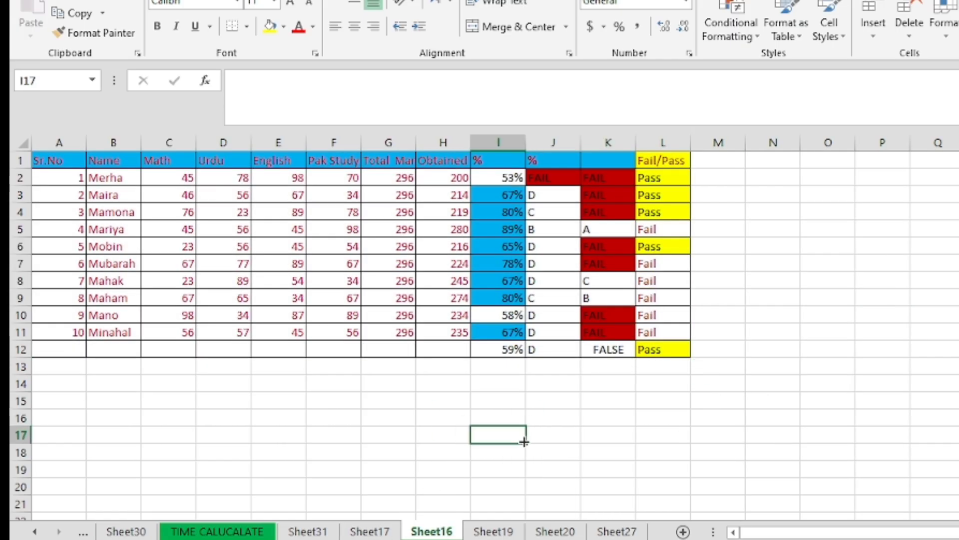